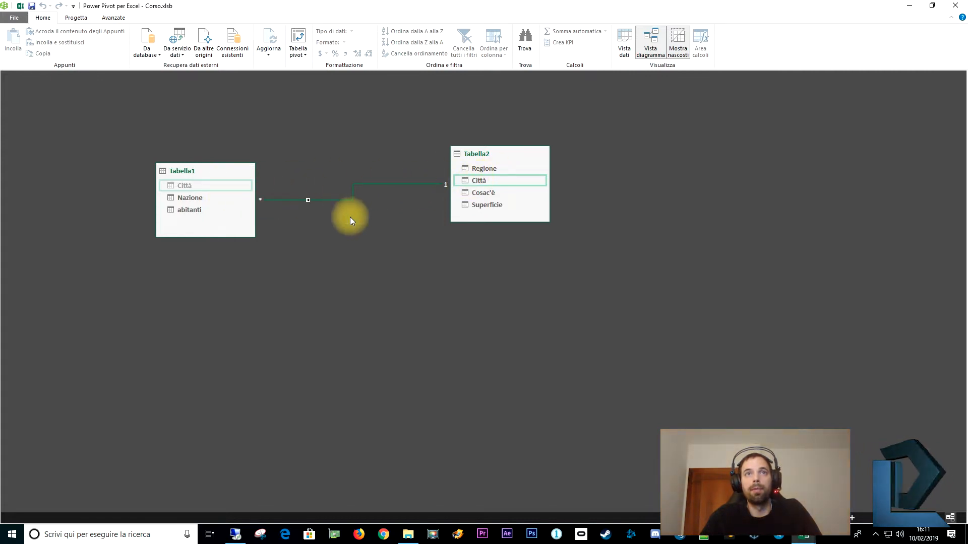
Close the data model's relationship diagram and return to the Corso.xlsb worksheet.
left_click(391, 304)
left_click(456, 304)
left_click(758, 188)
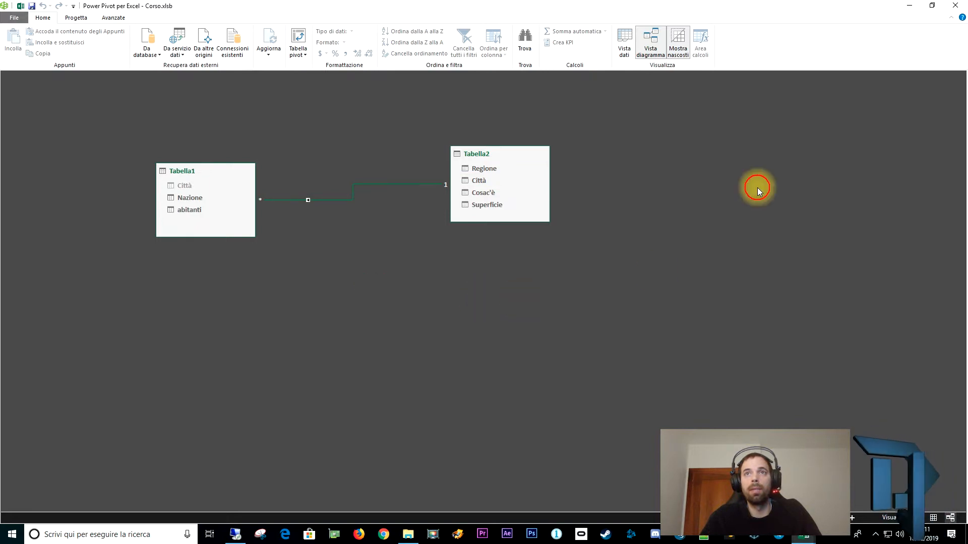
left_click(955, 5)
left_click(31, 268)
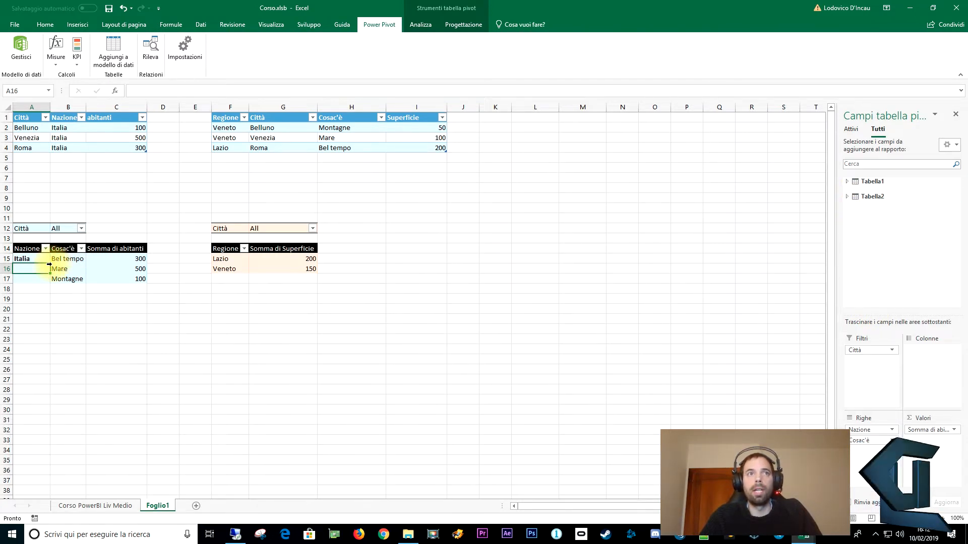
left_click(256, 273)
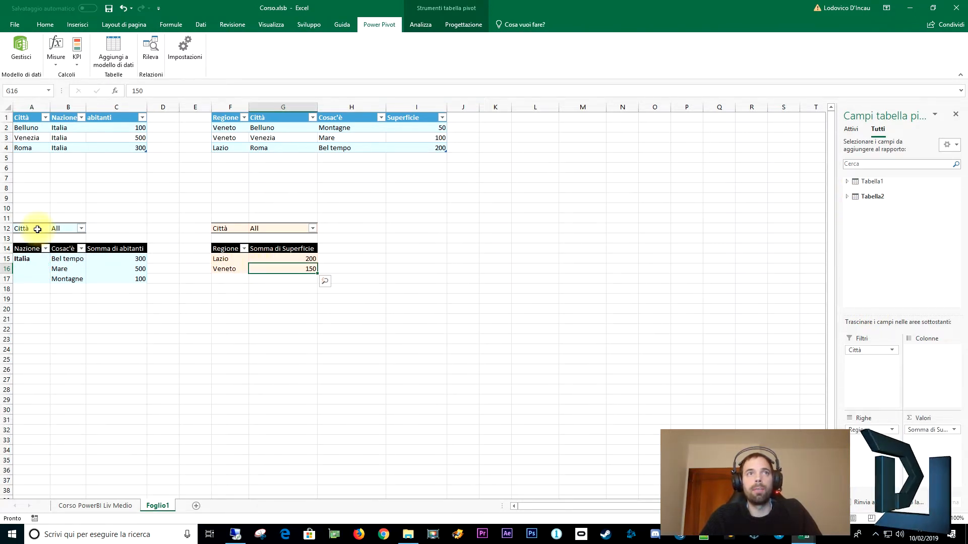
left_click(221, 229)
left_click(24, 229)
left_click(130, 300)
left_click(114, 270)
Filter the abitanti pivot table by Città so that only Roma is included.
left_click(64, 225)
left_click(83, 228)
left_click(10, 252)
left_click(28, 268)
left_click(58, 356)
left_click(84, 259)
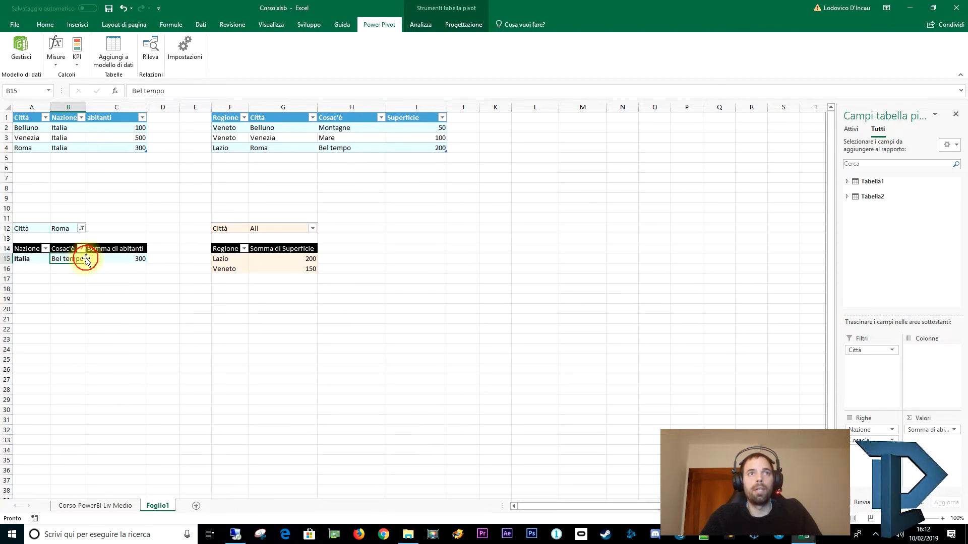
Reset the Città filter of the abitanti pivot table to All.
left_click(305, 258)
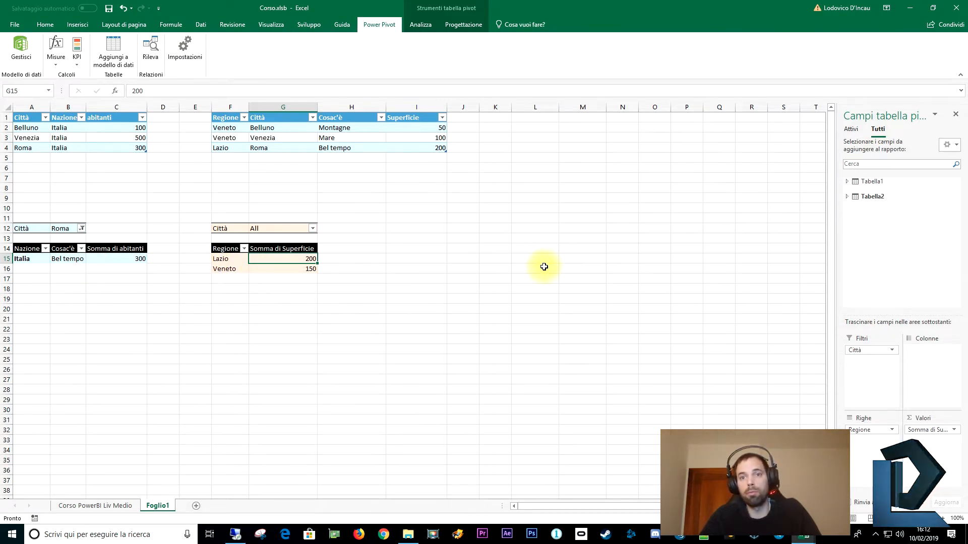
left_click_drag(71, 258, 134, 258)
left_click(81, 228)
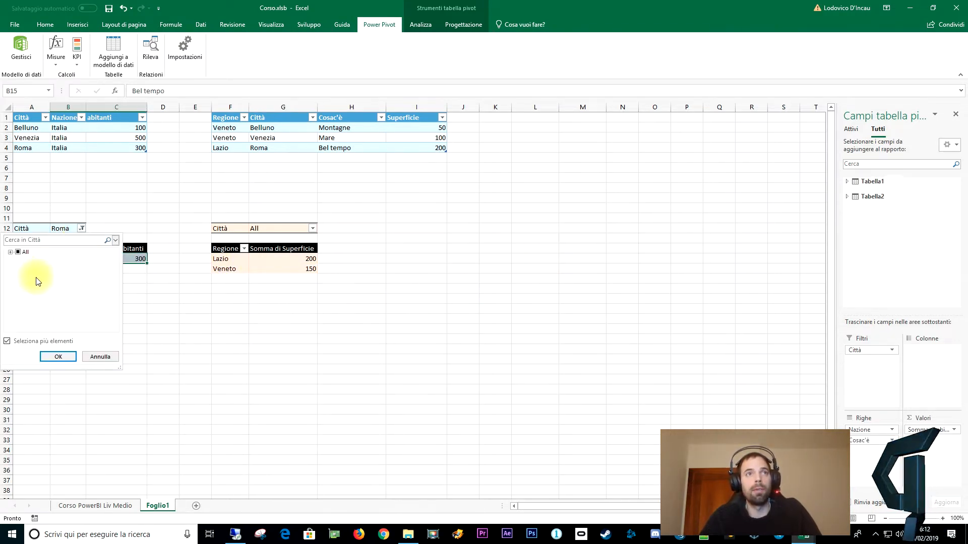
left_click(23, 254)
left_click(58, 356)
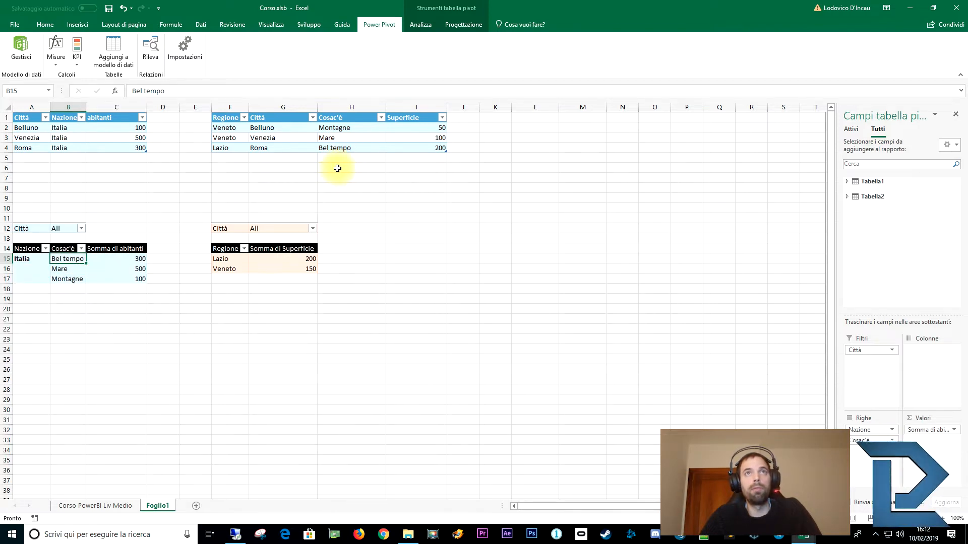
Try a clustered column pivot chart based on the abitanti pivot table, and delete it from the sheet.
left_click(77, 24)
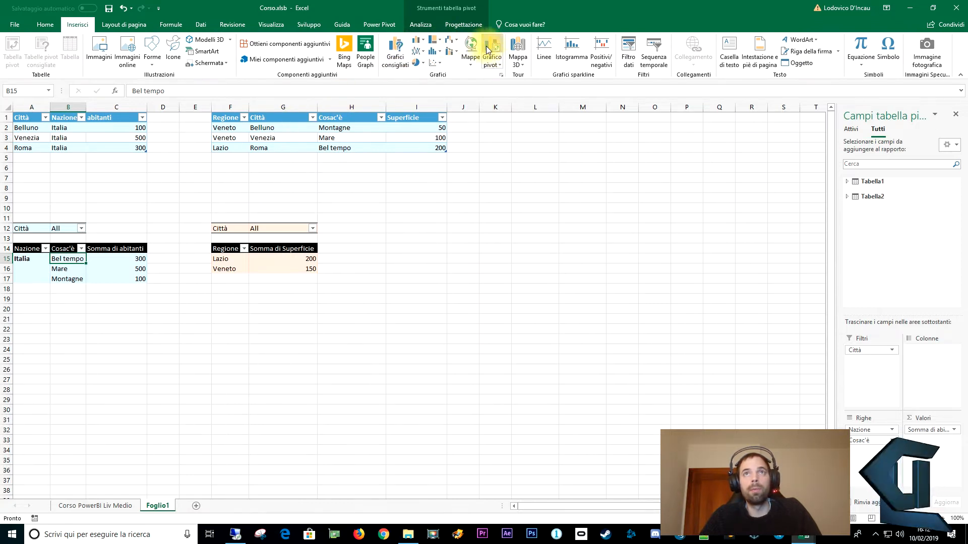
double_click(607, 7)
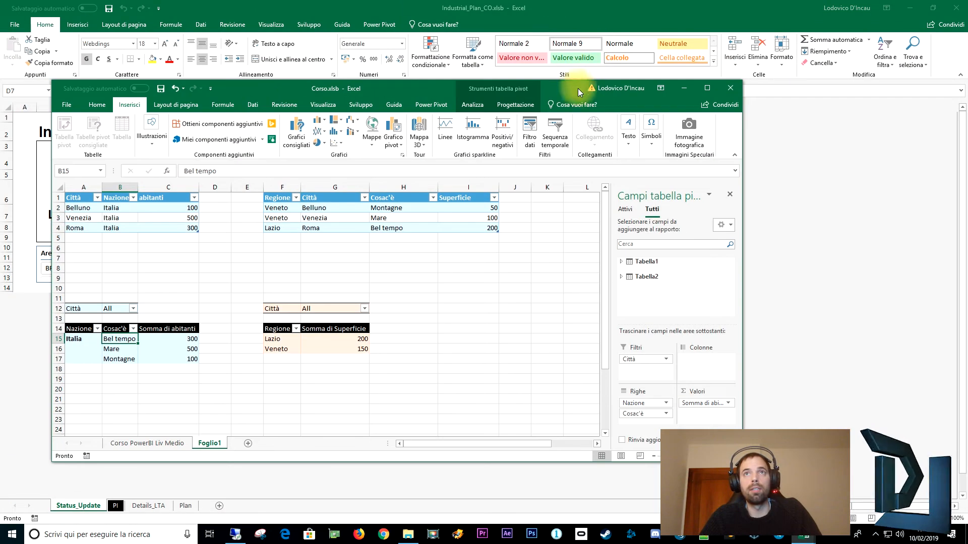
mouse_move(746, 179)
left_mouse_down()
mouse_move(546, 179)
mouse_move(747, 181)
left_mouse_up()
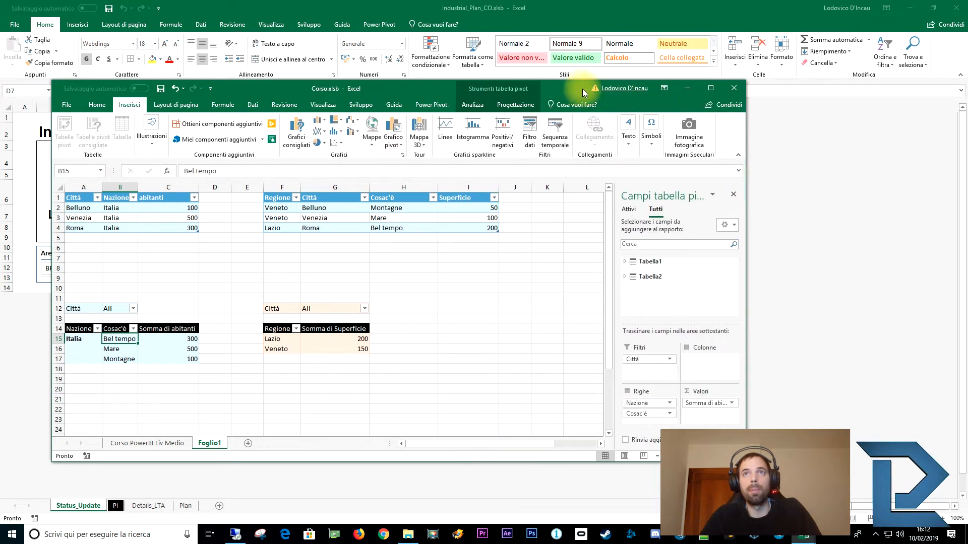
double_click(582, 88)
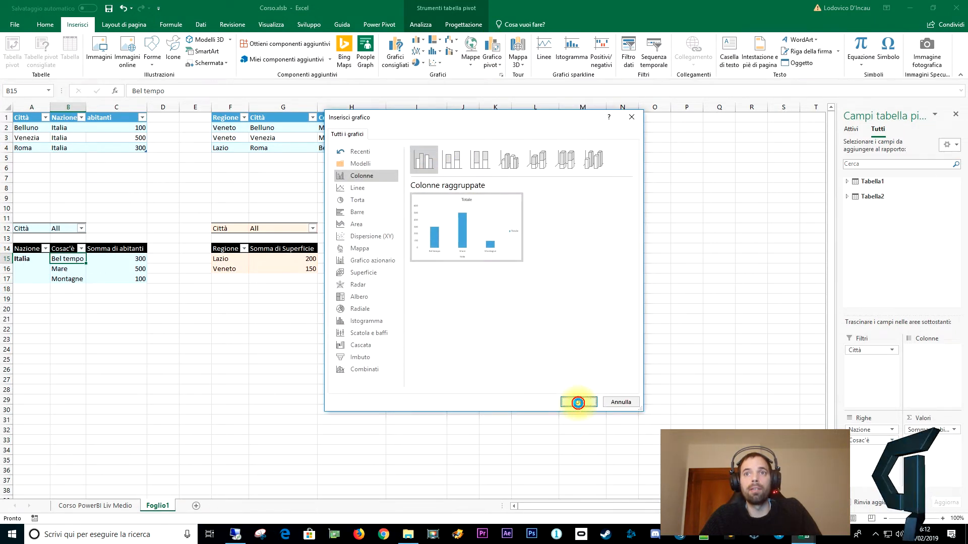
left_click(578, 402)
mouse_move(410, 253)
left_mouse_down()
mouse_move(499, 242)
mouse_move(489, 228)
left_mouse_up()
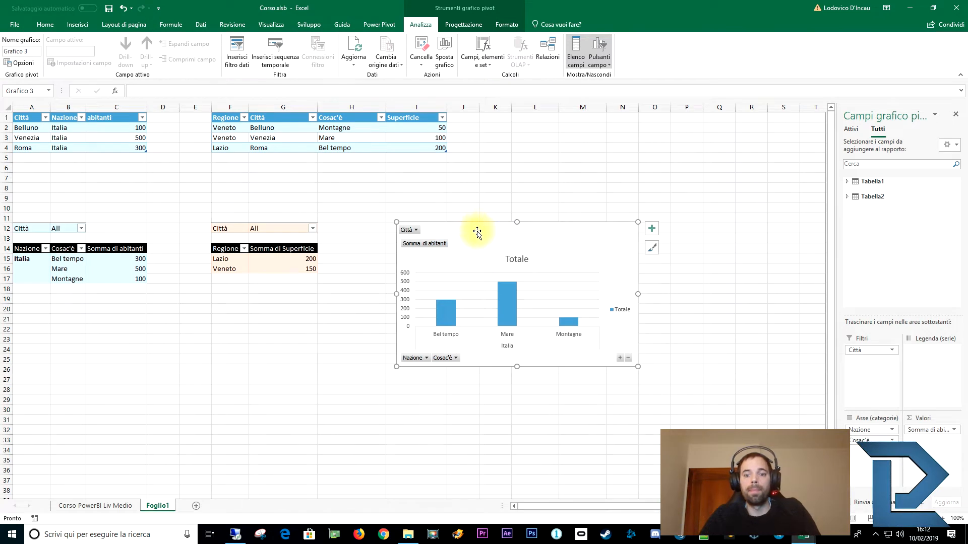
key("Delete")
left_click(443, 248)
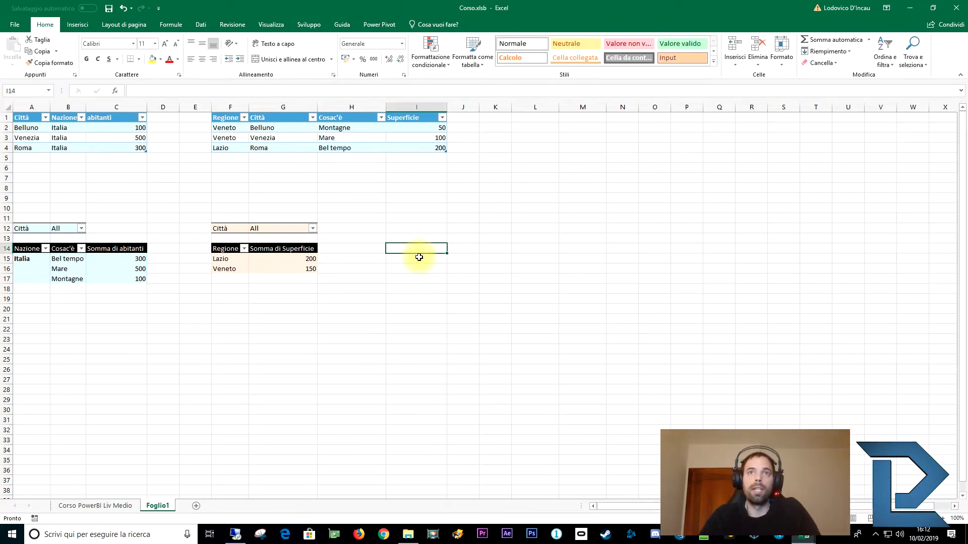
Insert a pivot chart from the workbook's data model at cell I14 of Foglio1 and place it beside the Superficie pivot table.
left_click(65, 259)
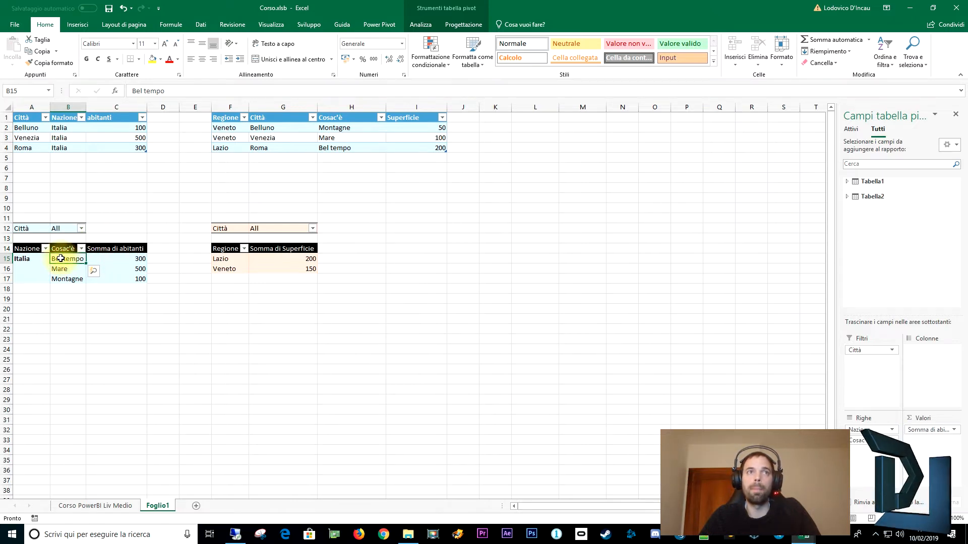
left_click(406, 249)
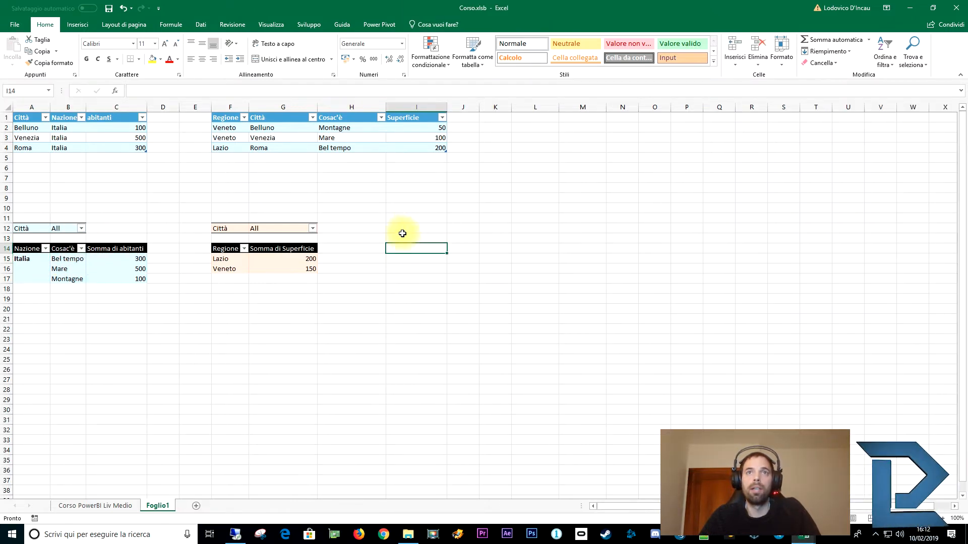
left_click(78, 24)
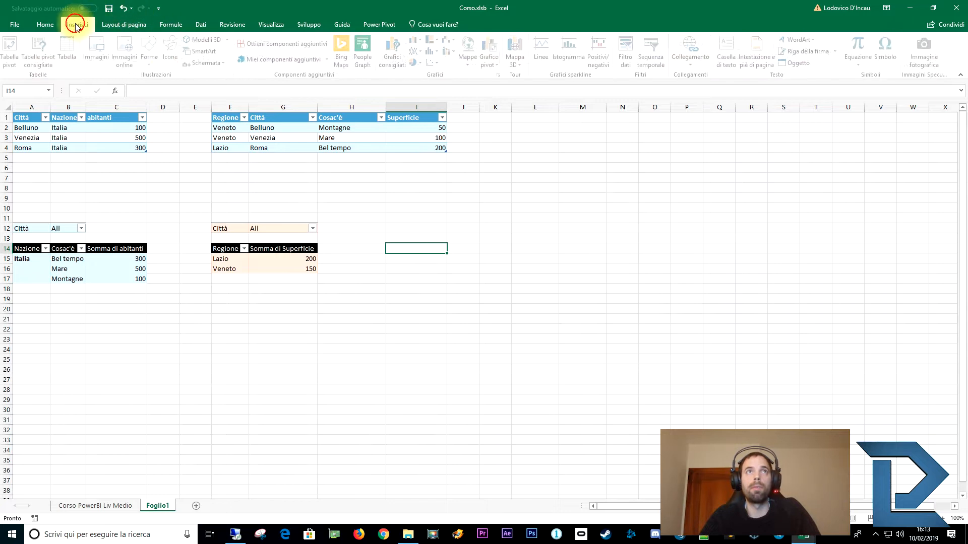
left_click(503, 51)
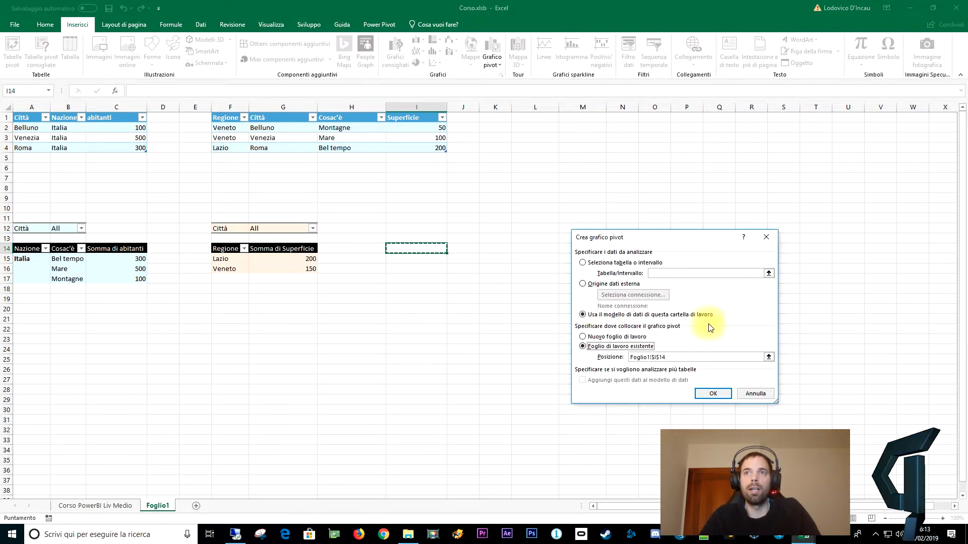
left_click(713, 394)
left_click_drag(440, 275, 445, 240)
Add Nazione from Tabella1 and Cosac'è from Tabella2 to the pivot chart's category axis.
left_click(847, 181)
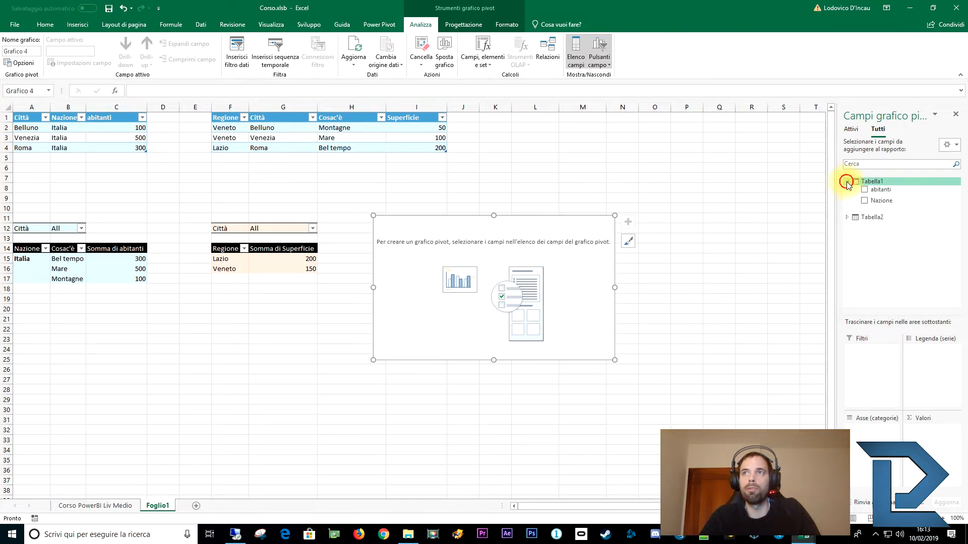
left_click_drag(877, 202, 870, 438)
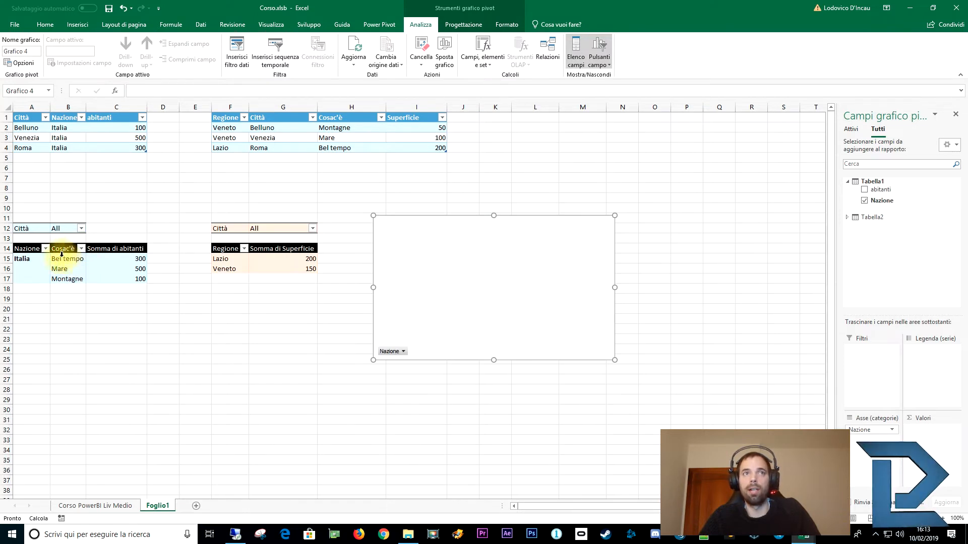
left_click(854, 218)
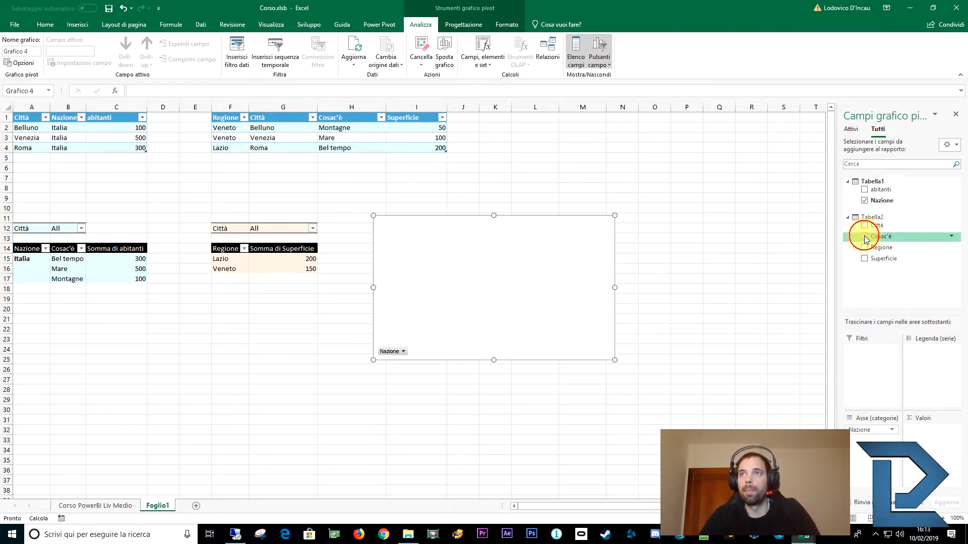
left_click_drag(880, 237, 869, 439)
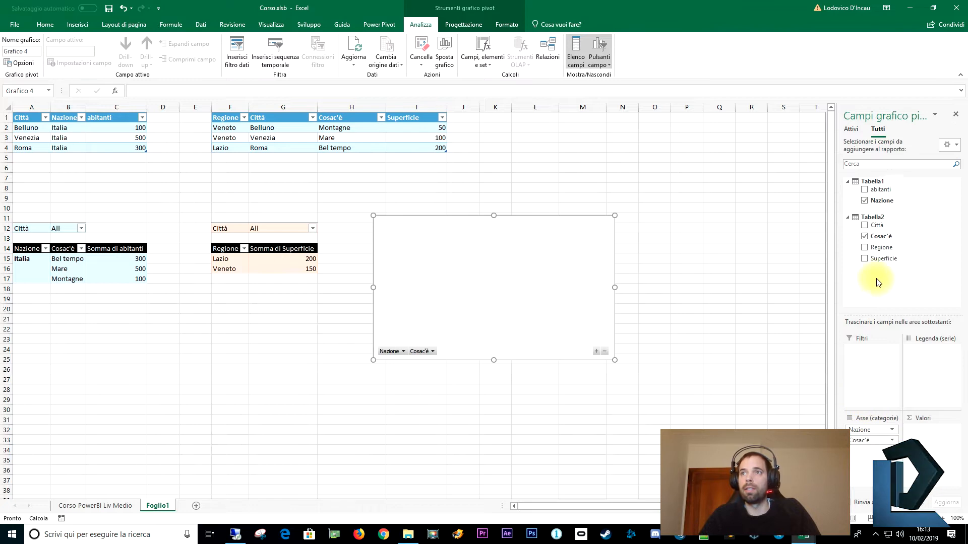
Try Superficie as the chart's values, replace it with abitanti, and close the field list.
left_click_drag(877, 259, 928, 437)
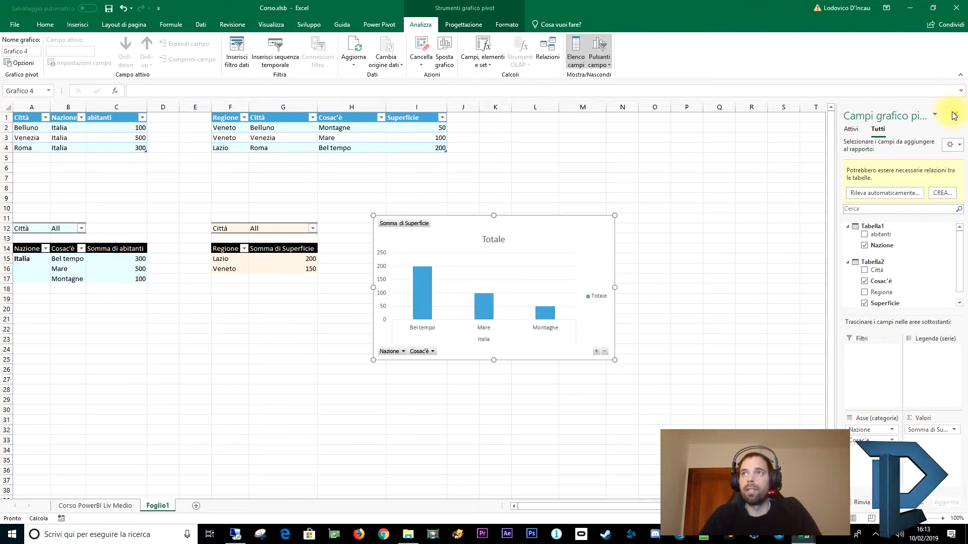
left_click_drag(926, 427, 918, 303)
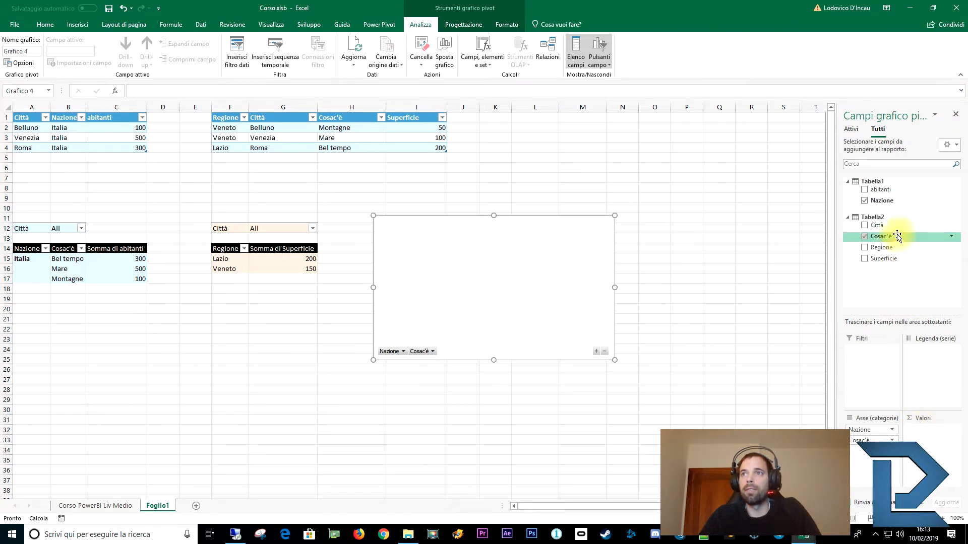
left_click_drag(878, 189, 920, 433)
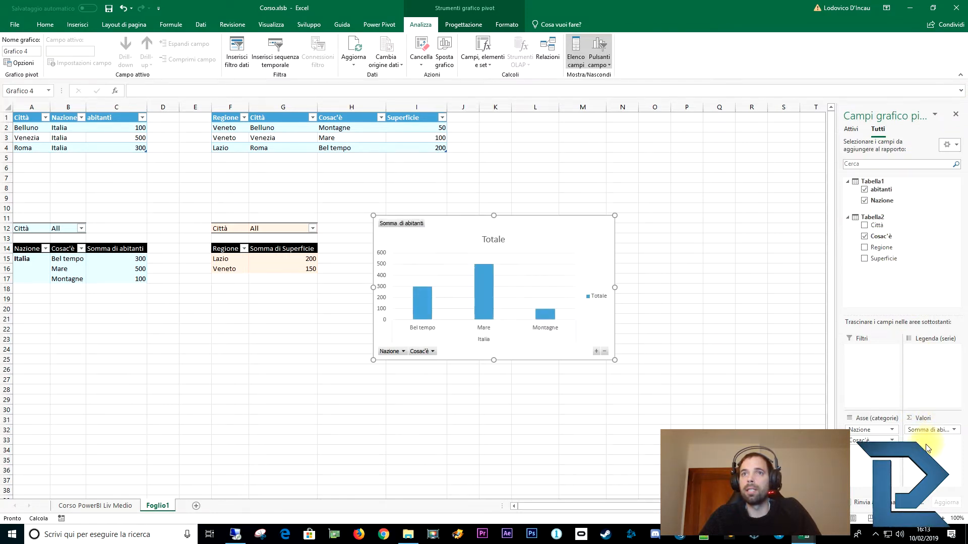
left_click(956, 114)
left_click(230, 368)
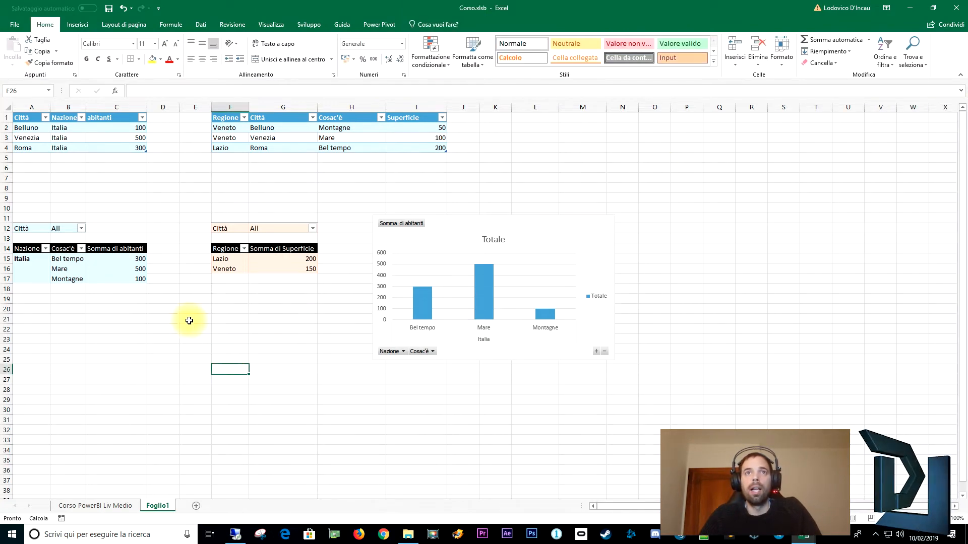
Insert slicers for Città and Cosac'è from the abitanti pivot table and place them side by side below the two pivot tables.
left_click(462, 223)
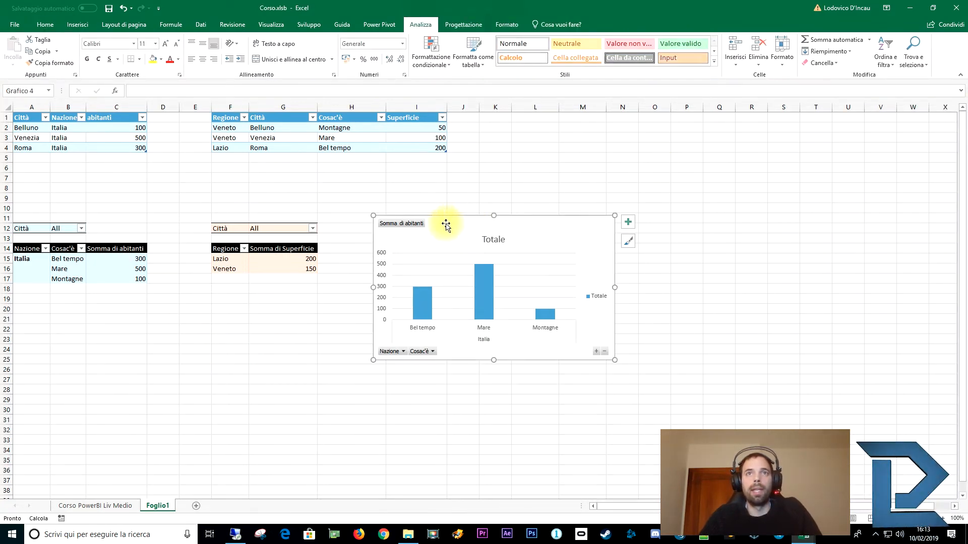
left_click(214, 358)
left_click(112, 270)
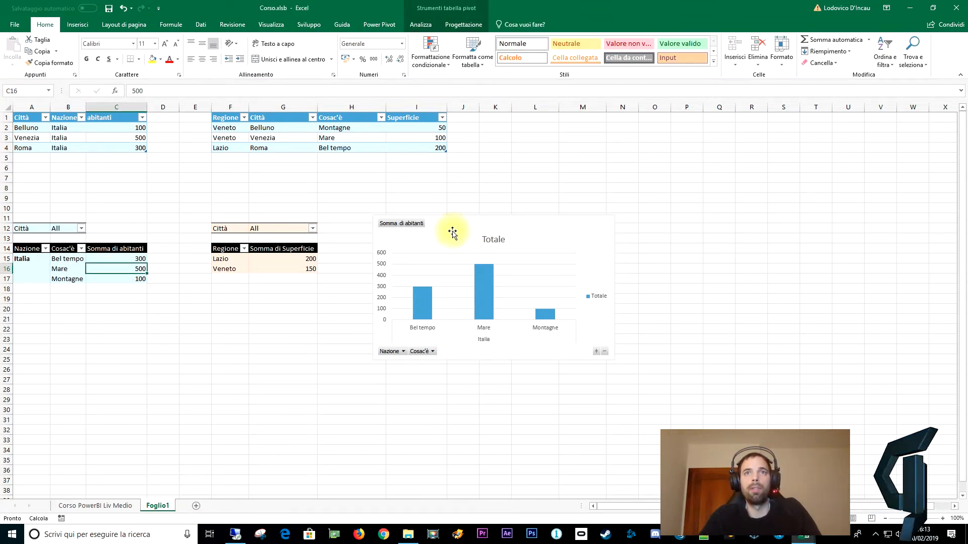
left_click(415, 25)
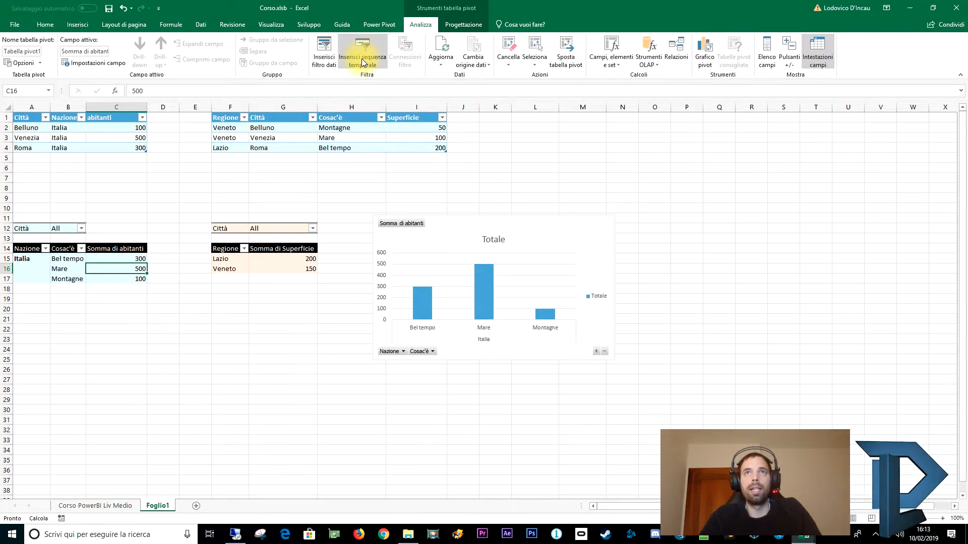
left_click(321, 65)
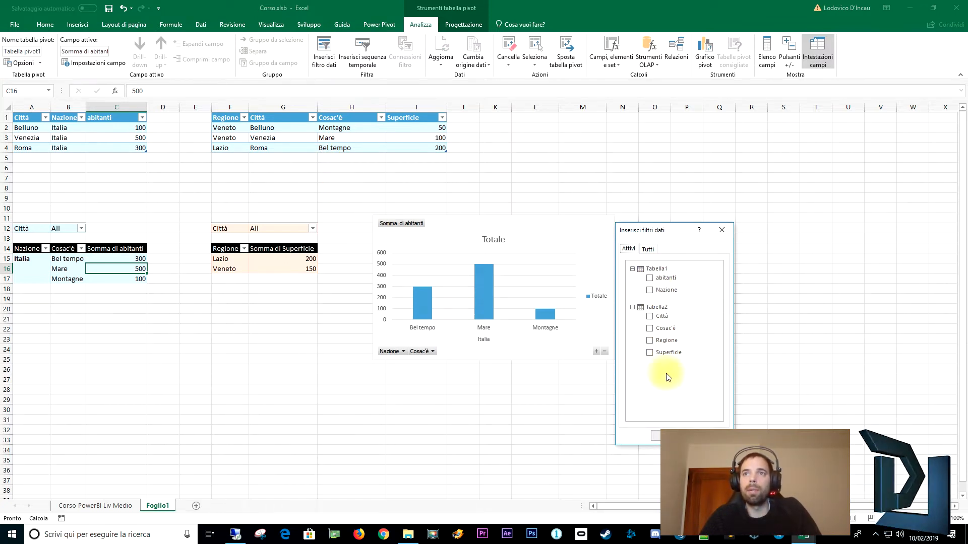
left_click(650, 317)
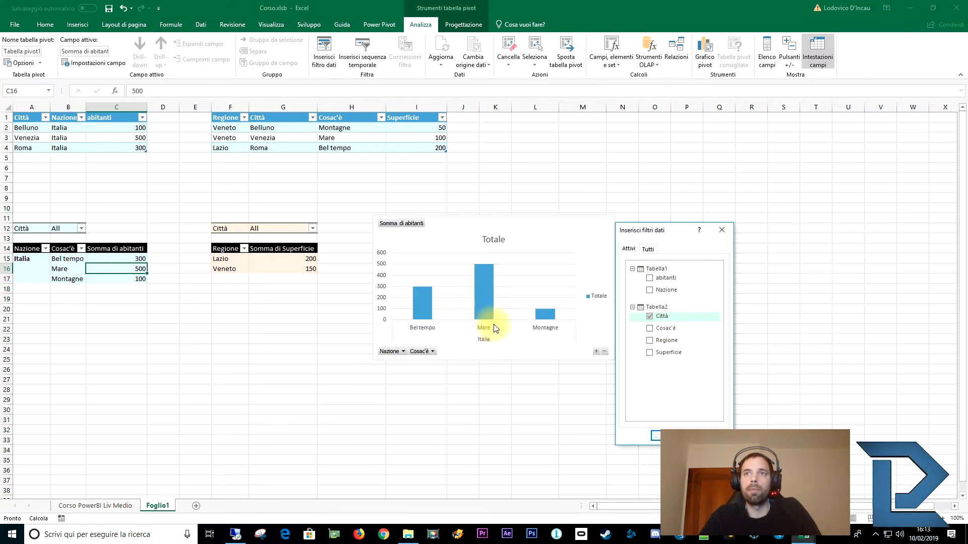
left_click(649, 328)
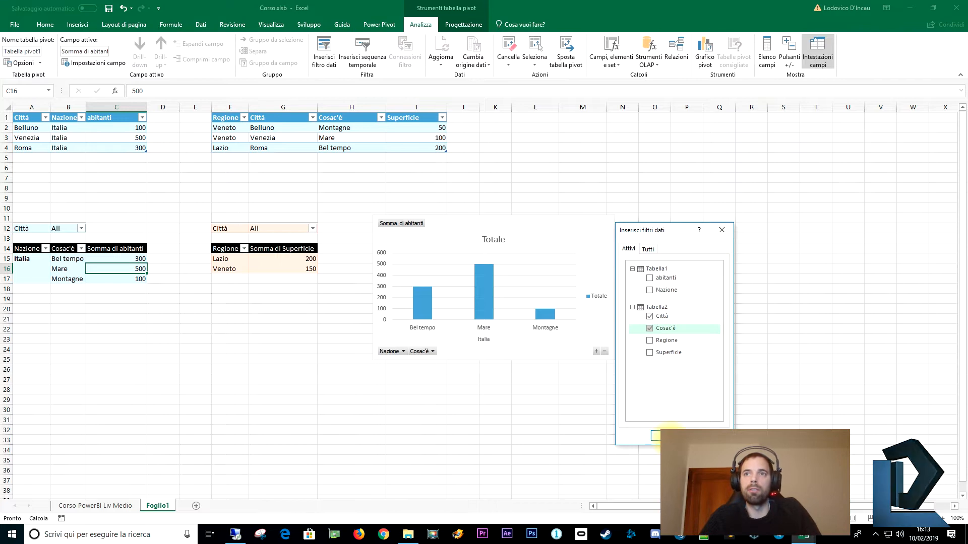
left_click(656, 436)
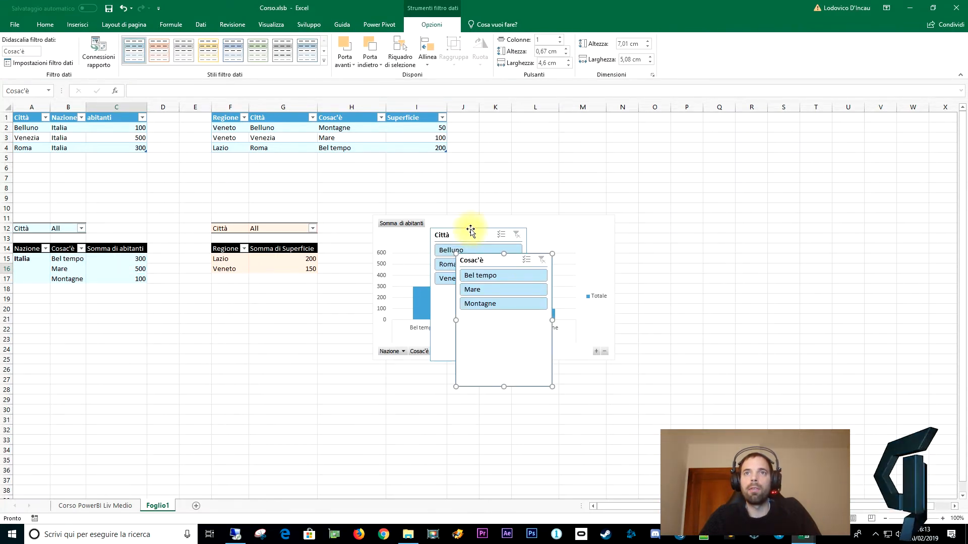
left_click_drag(444, 235, 109, 309)
left_click_drag(474, 266, 249, 317)
Arrange the Città slicer's buttons in 2 columns with a button height of 0,8 cm.
left_click(117, 302)
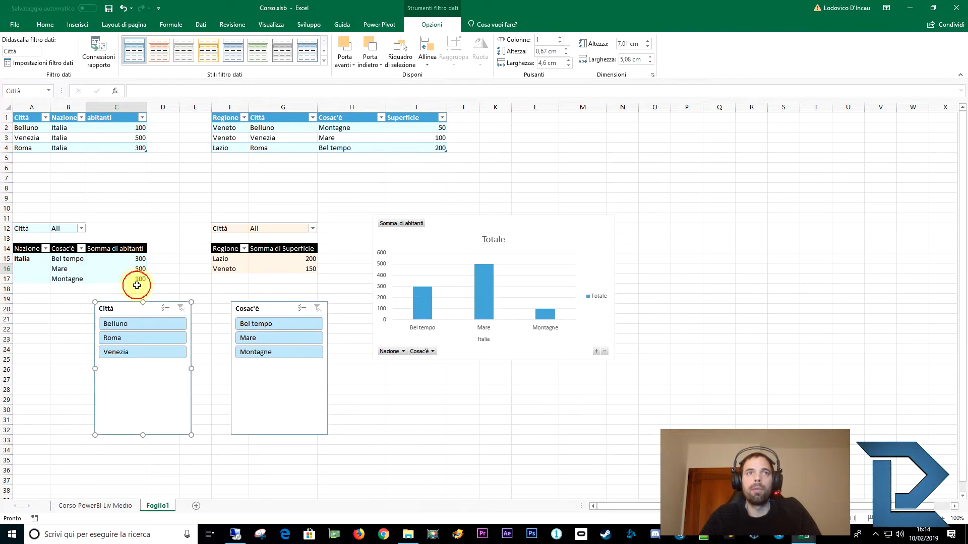
left_click(560, 37)
left_click(560, 42)
left_click(560, 37)
left_click(567, 54)
left_click(567, 53)
left_click(566, 49)
left_click(566, 49)
left_click(566, 49)
left_click(566, 48)
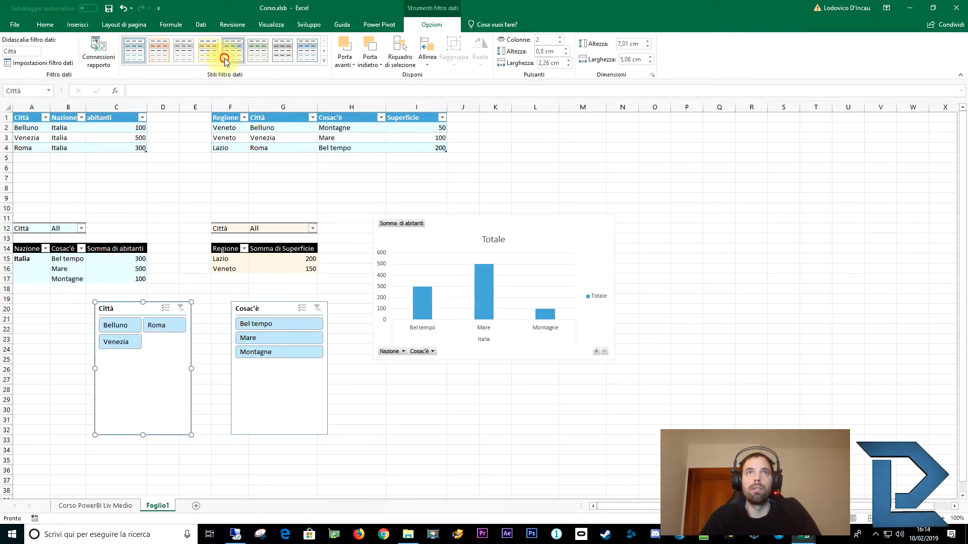
Apply the light orange slicer style to the Cosac'è slicer.
left_click(258, 309)
left_click(159, 54)
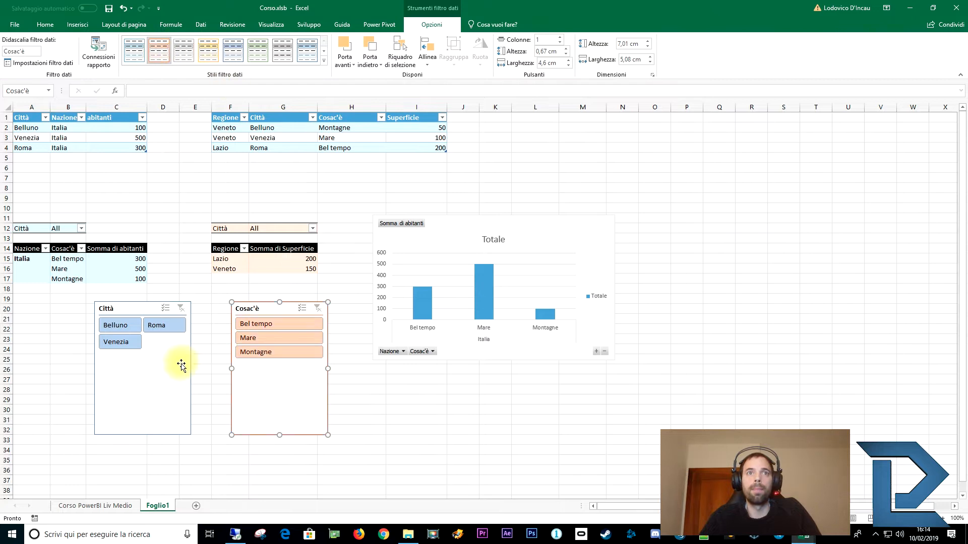
Filter the abitanti pivot table to Belluno with the Città slicer, and try Bel tempo in the Cosac'è slicer before clearing that selection.
left_click_drag(128, 311, 126, 309)
left_click(122, 322)
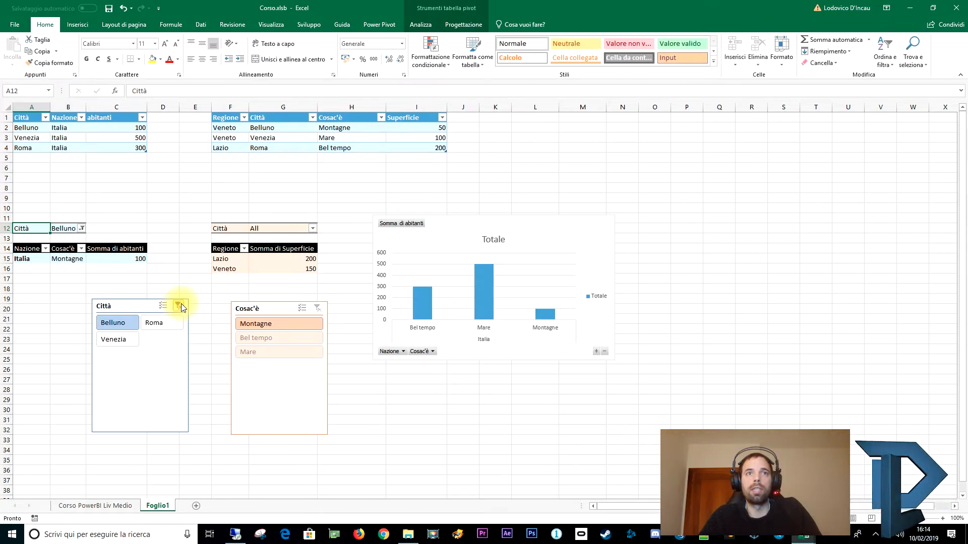
left_click_drag(255, 307, 231, 313)
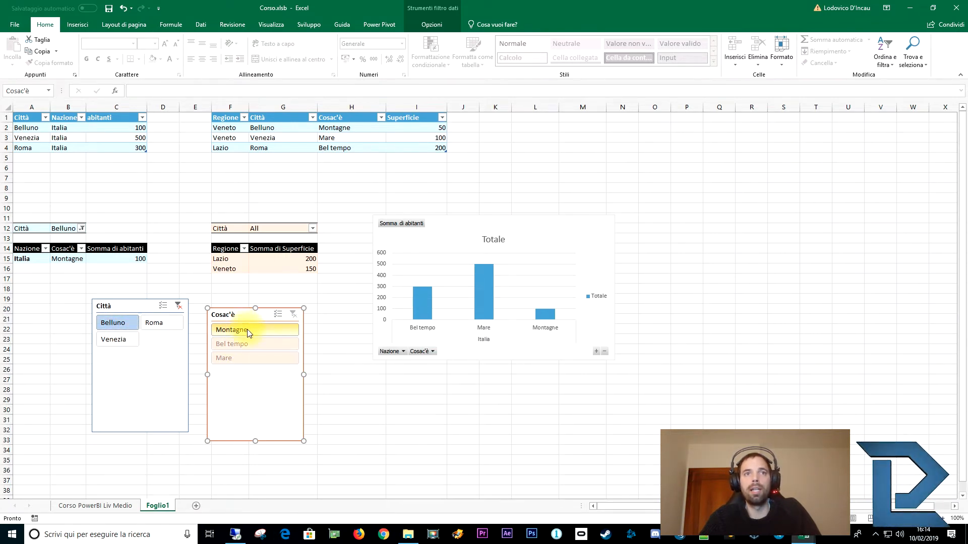
left_click(248, 343)
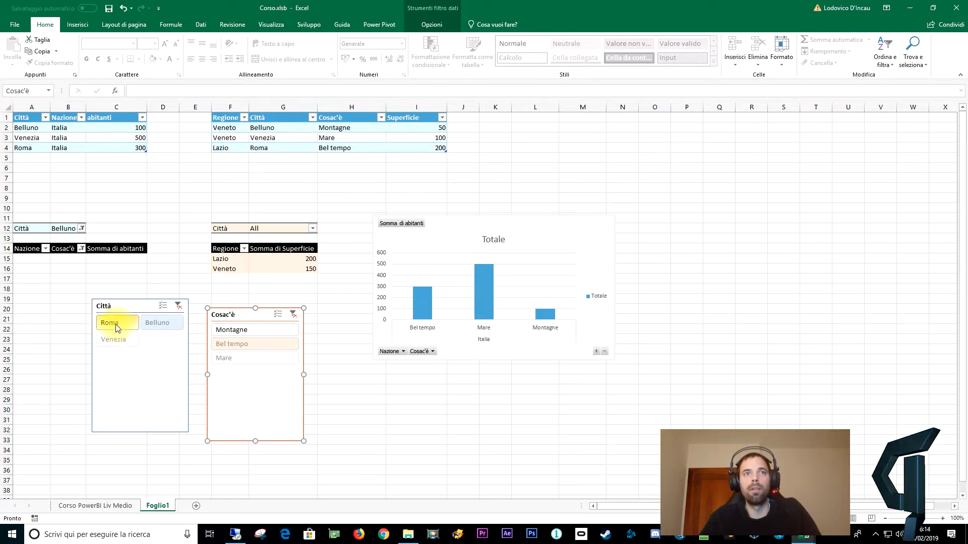
left_click(280, 330)
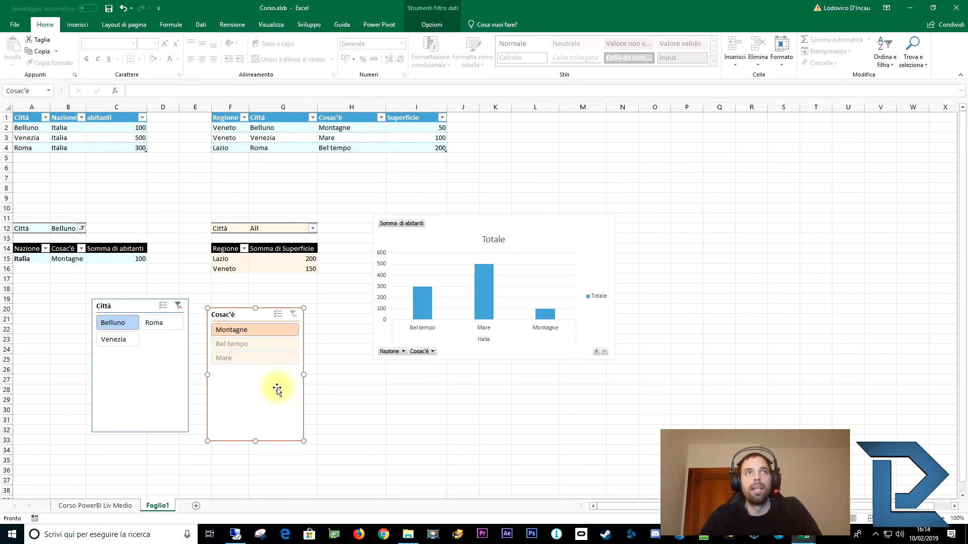
Review the Città slicer's report connections without changing any of them.
left_click(132, 305)
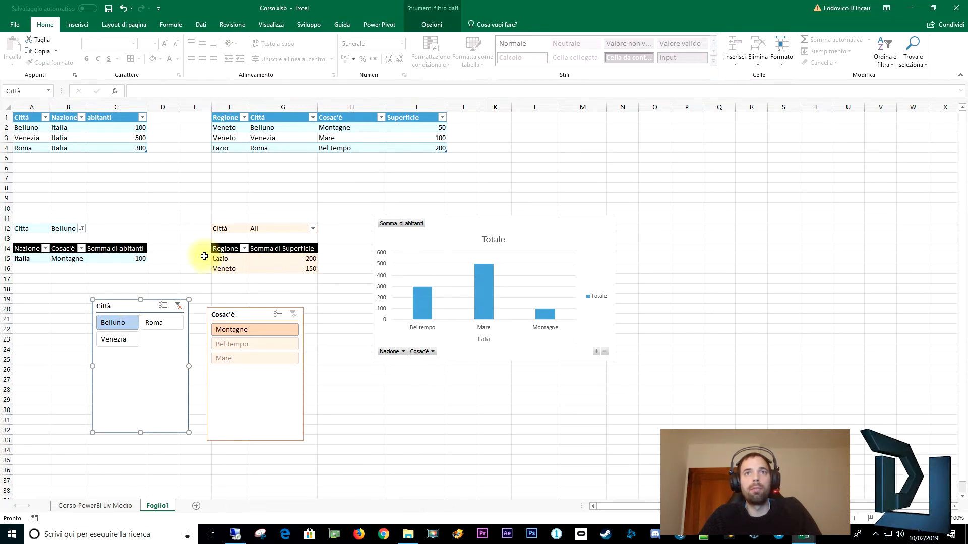
right_click(125, 308)
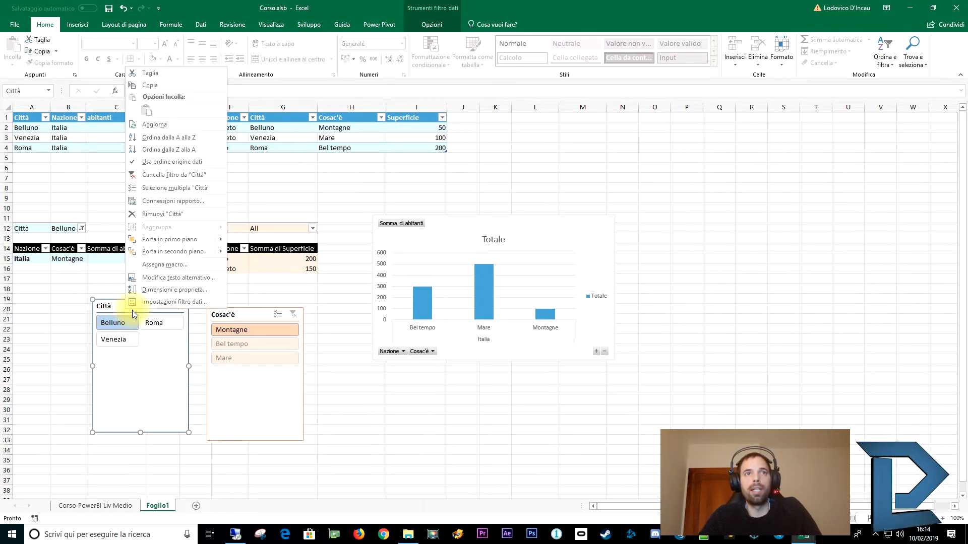
left_click(167, 202)
left_click_drag(170, 166, 609, 114)
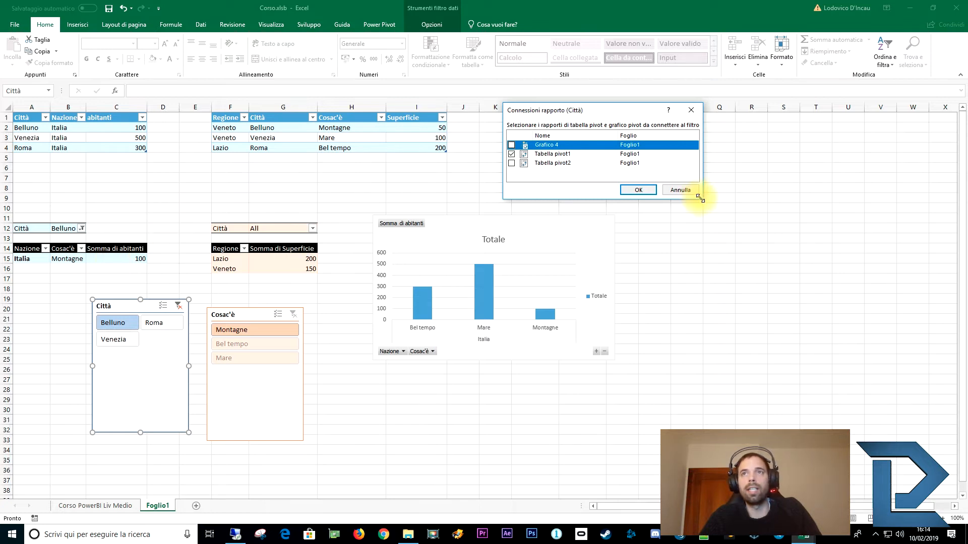
left_click(681, 190)
Check the object names of the abitanti pivot table, the Superficie pivot table and the pivot chart.
left_click(120, 260)
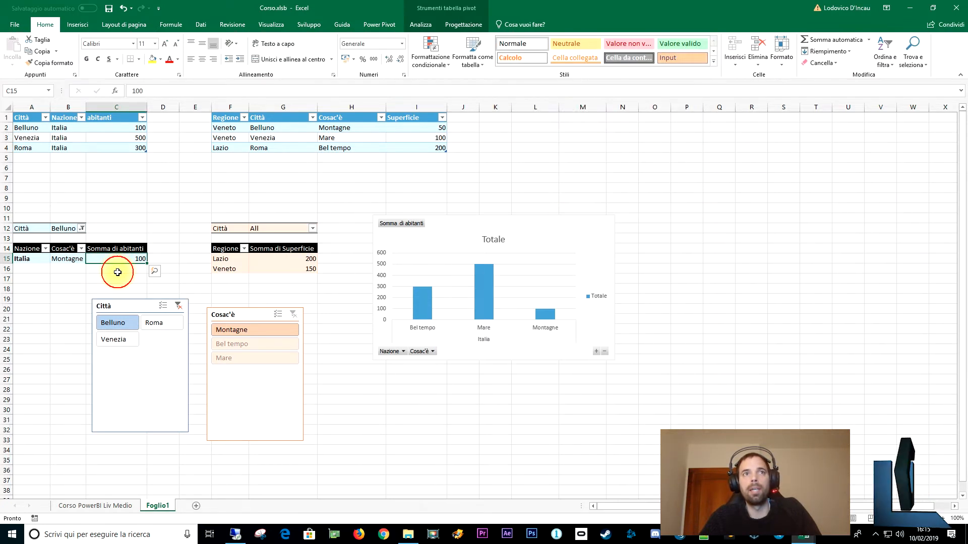
left_click(421, 24)
left_click(21, 51)
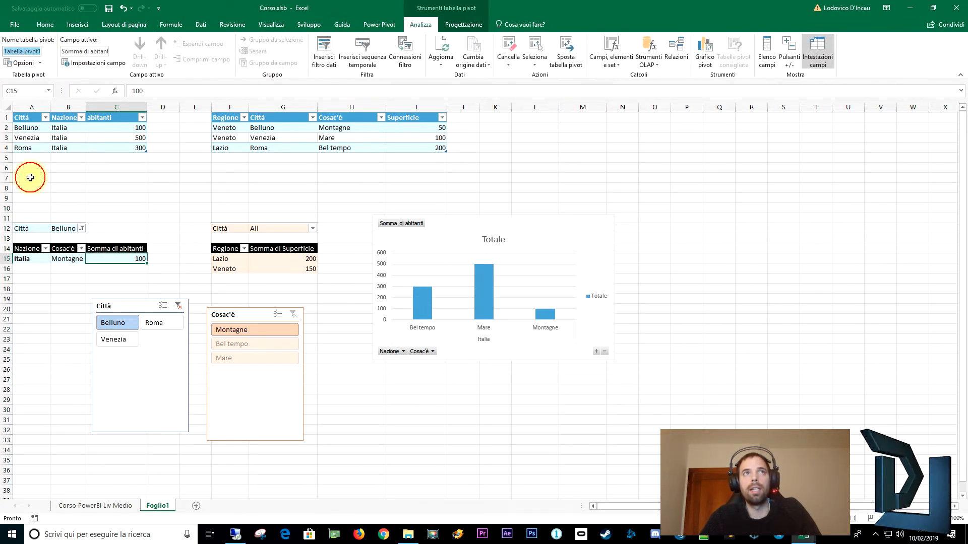
left_click(233, 258)
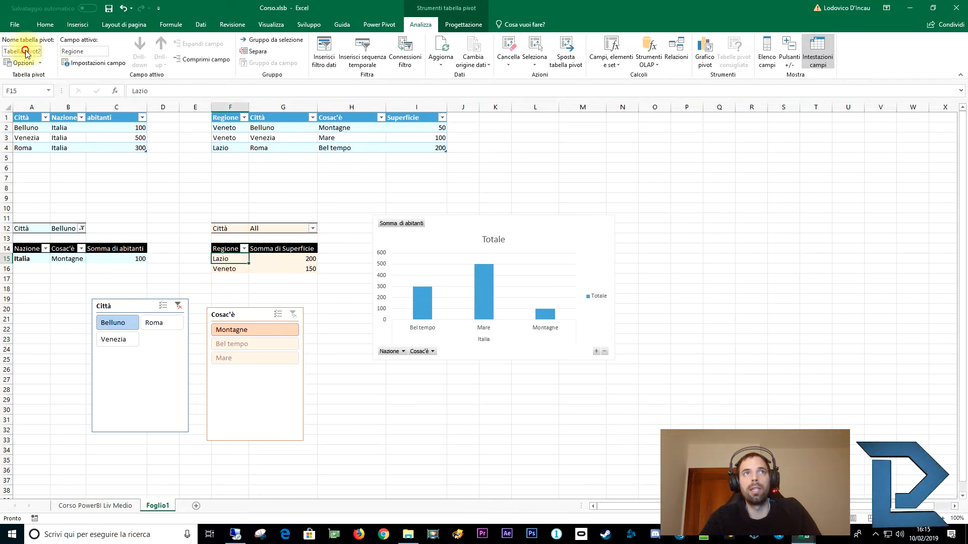
left_click(453, 220)
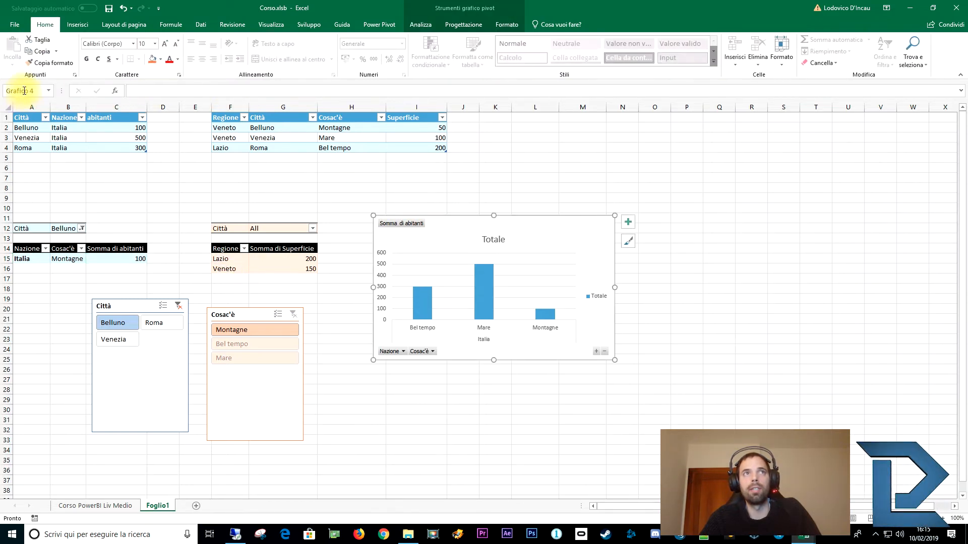
Connect the Città slicer to Grafico 4 and Tabella pivot2 as well, and clear its Belluno filter.
right_click(130, 306)
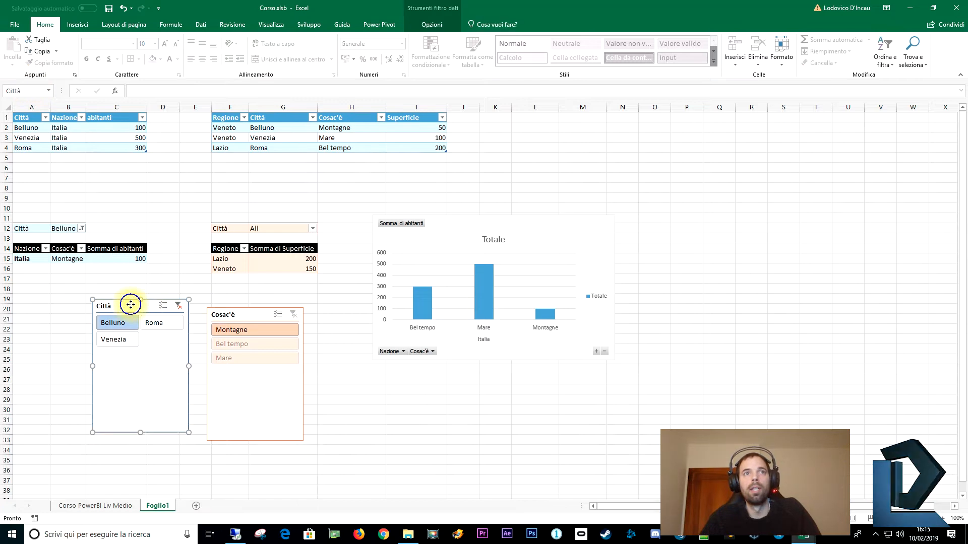
left_click(156, 201)
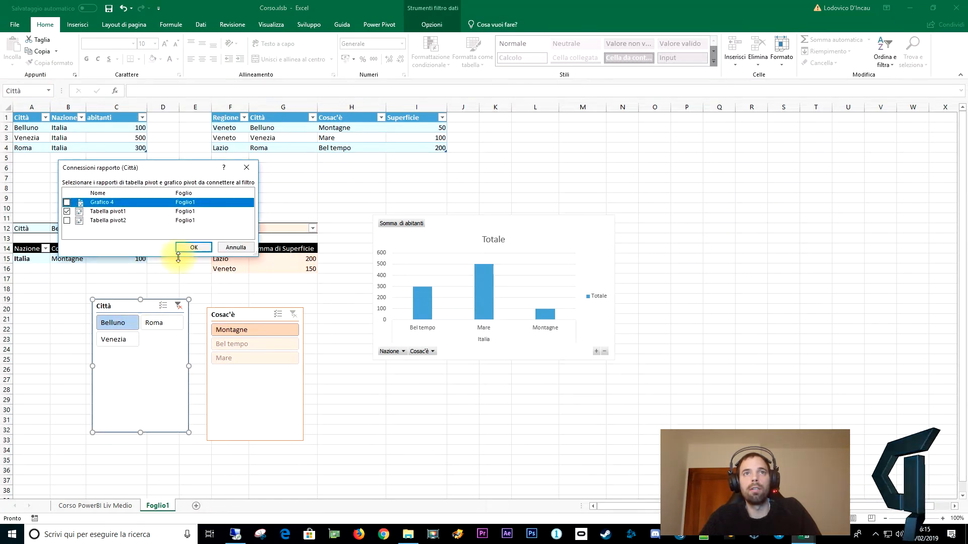
left_click(67, 220)
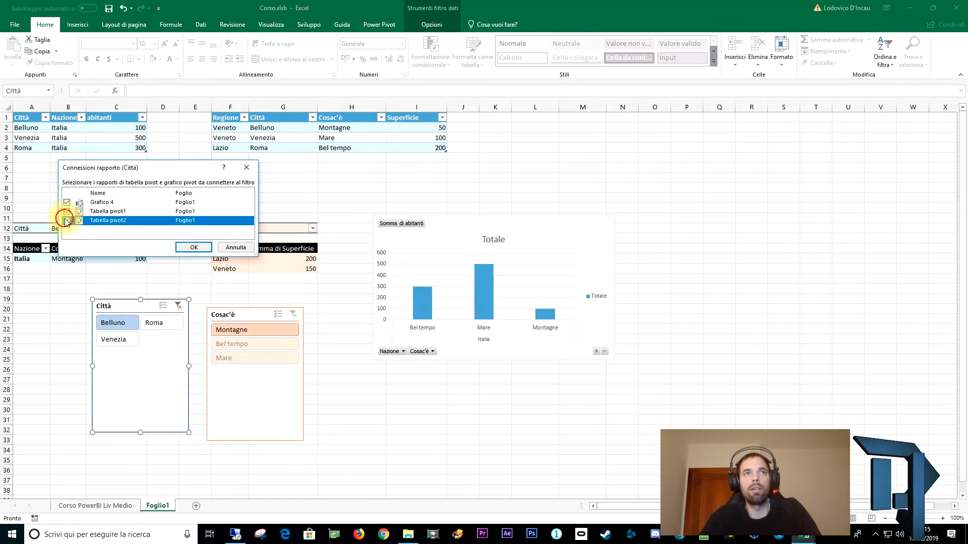
left_click(194, 247)
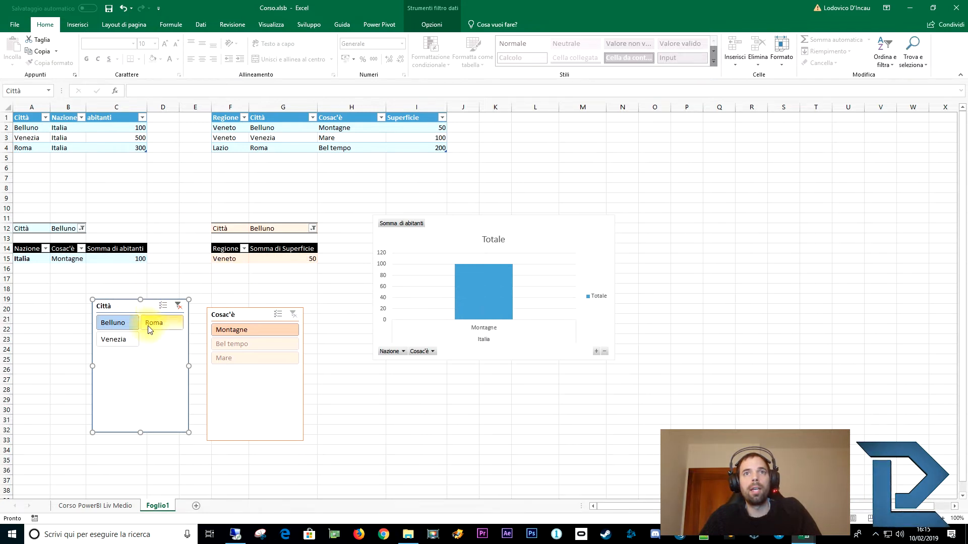
left_click(179, 307)
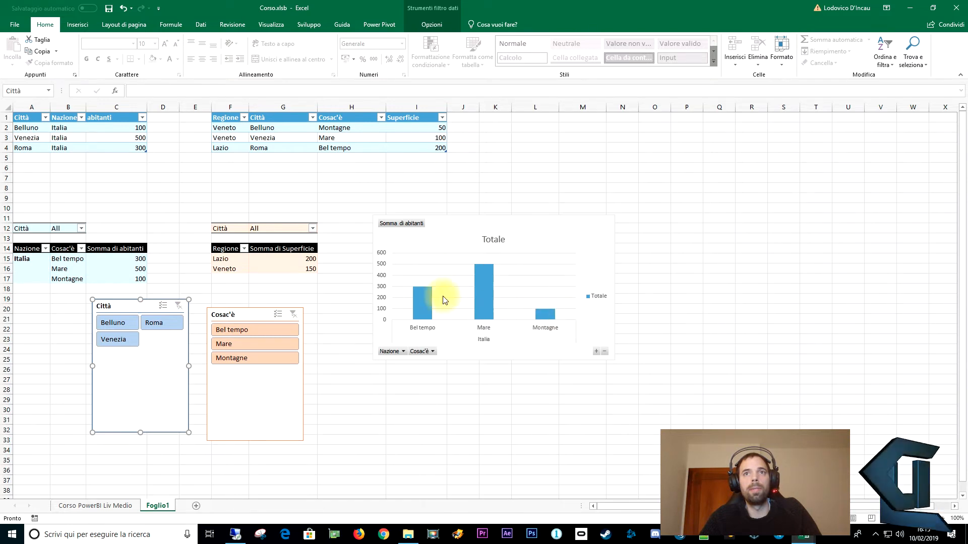
Move the Cosac'è slicer slightly up and connect it to Grafico 4 and Tabella pivot2 as well.
left_click_drag(226, 315, 227, 305)
right_click(240, 307)
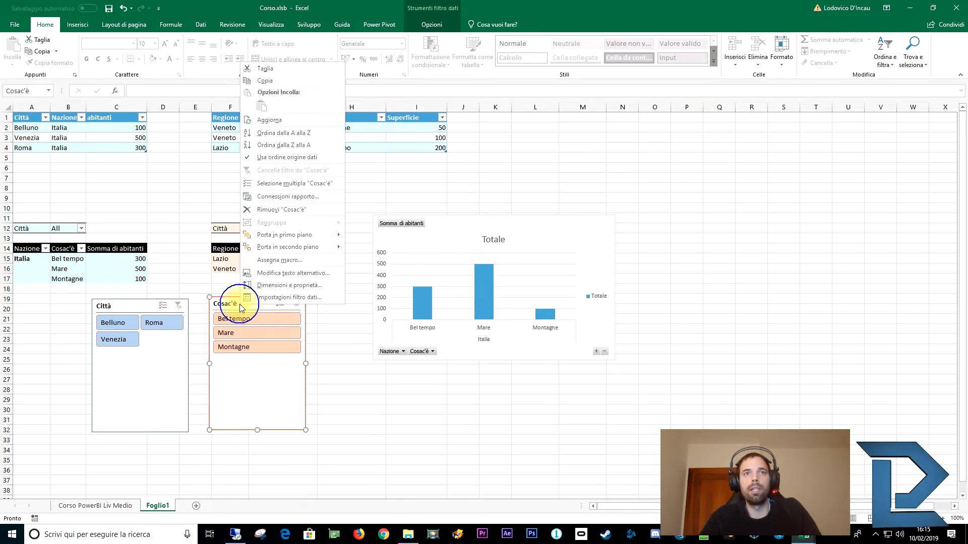
left_click(283, 197)
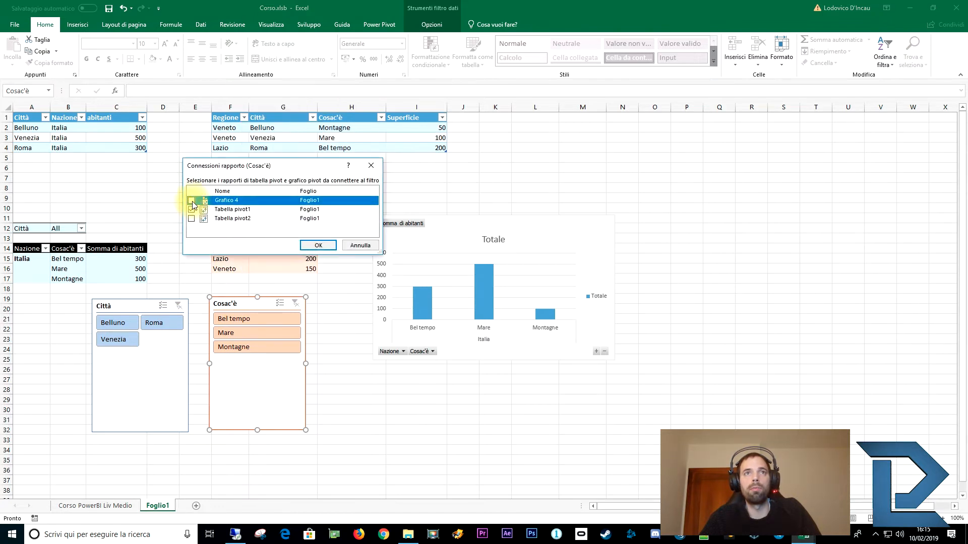
left_click(191, 218)
left_click(316, 246)
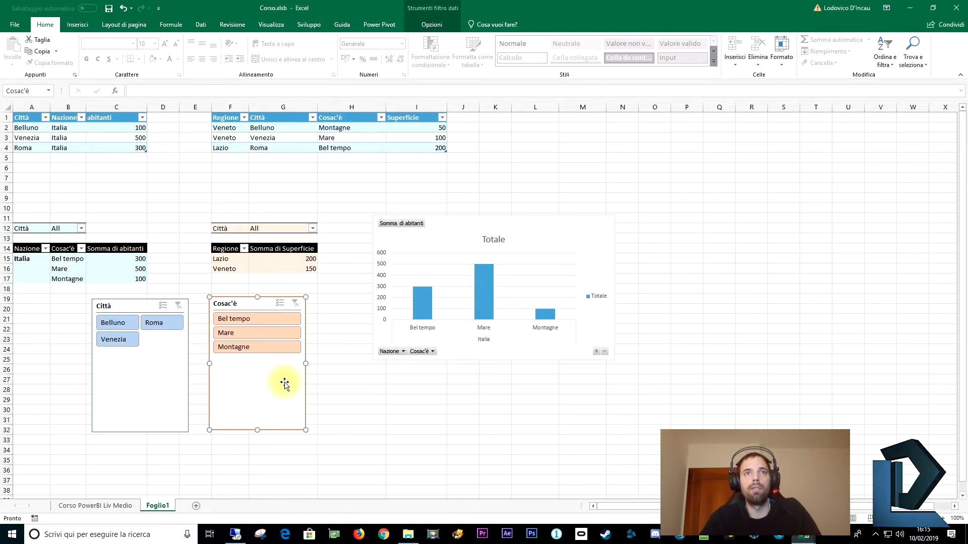
Test the Cosac'è slicer on all reports with Mare, Montagne and Bel tempo in turn, and clear its filter.
left_click(253, 331)
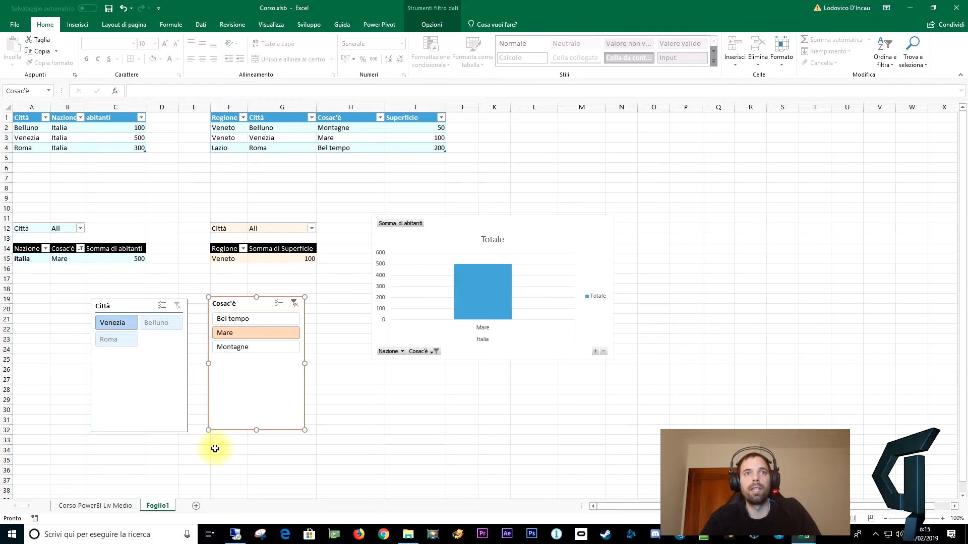
left_click(249, 347)
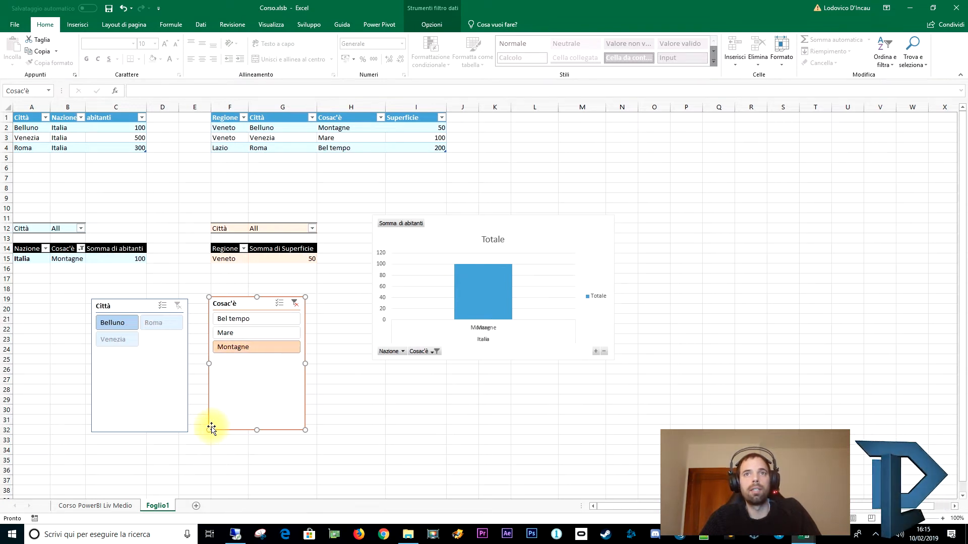
left_click(249, 318)
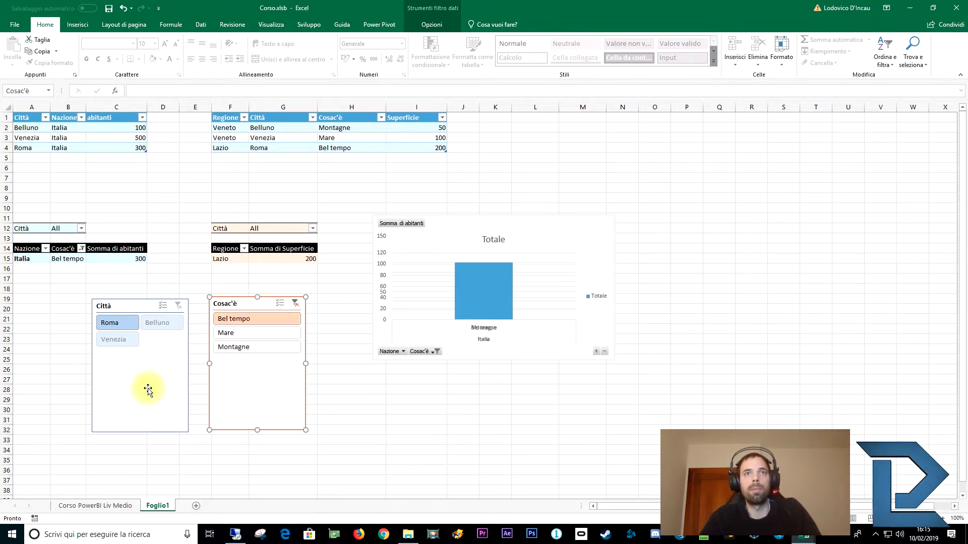
left_click(296, 304)
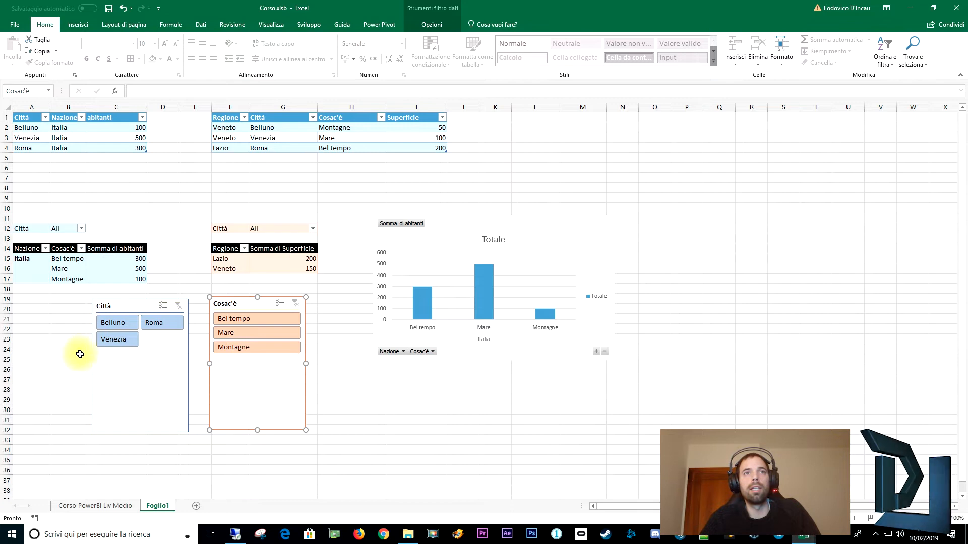
left_click(63, 350)
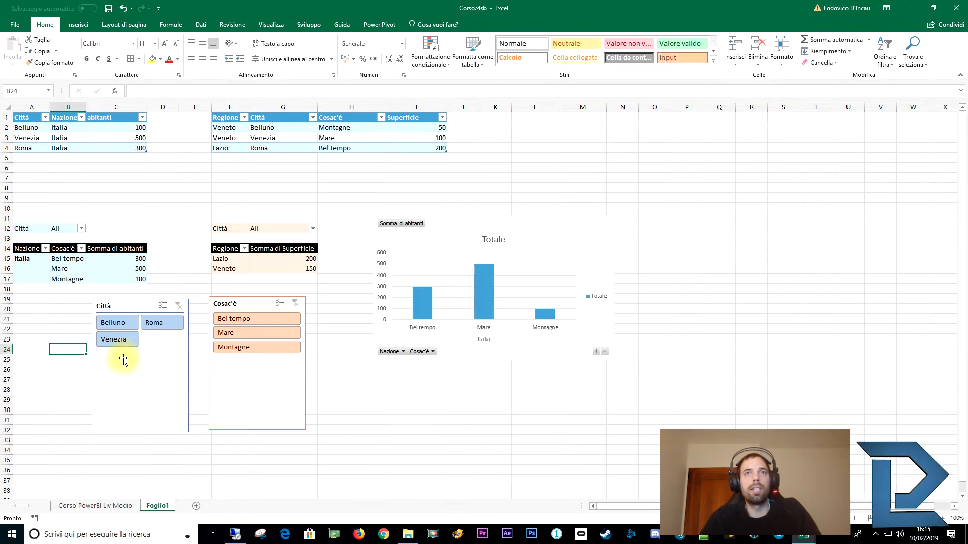
Move the Città slicer slightly down and deselect it.
left_click_drag(129, 302, 132, 312)
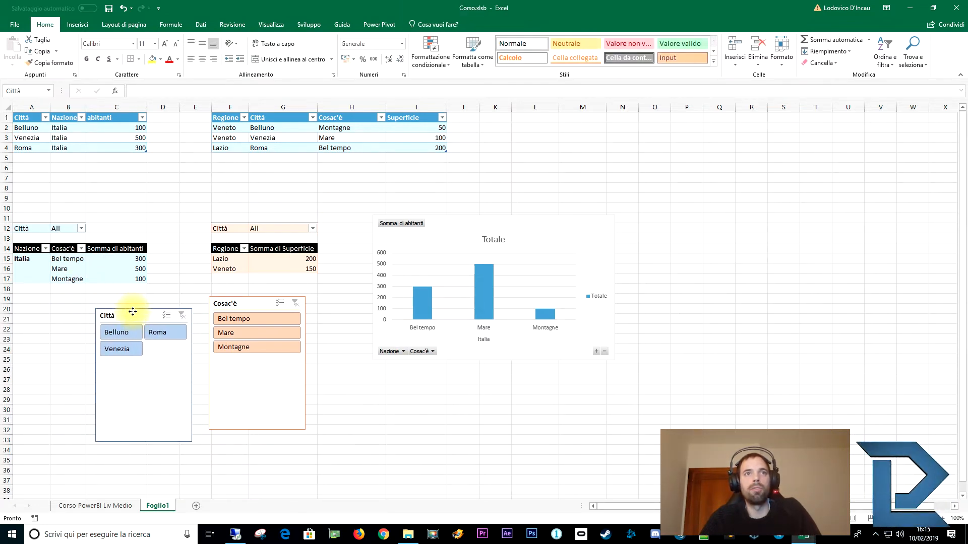
left_click(39, 228)
left_click(31, 318)
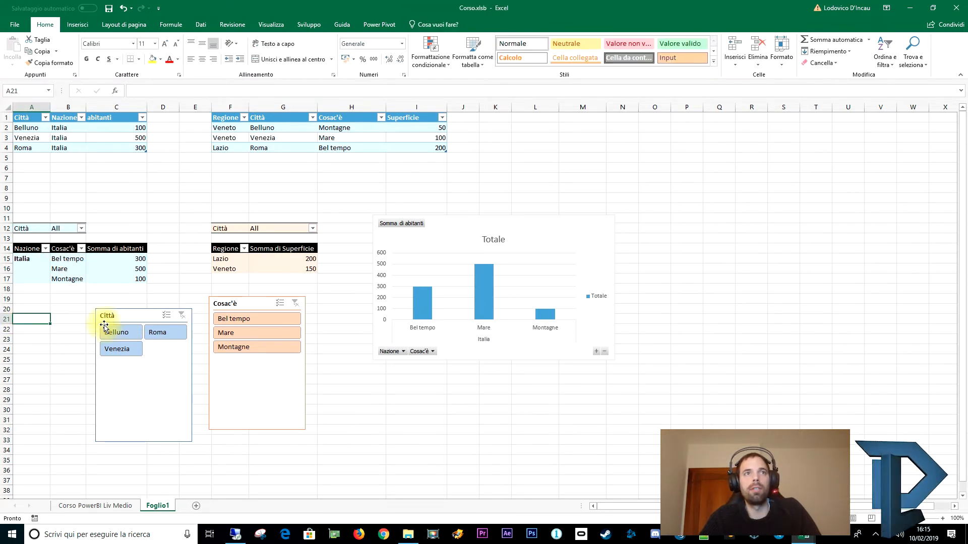
Set the abitanti pivot table's Città report filter to Roma by searching its items for "rom".
left_click(69, 230)
left_click(80, 229)
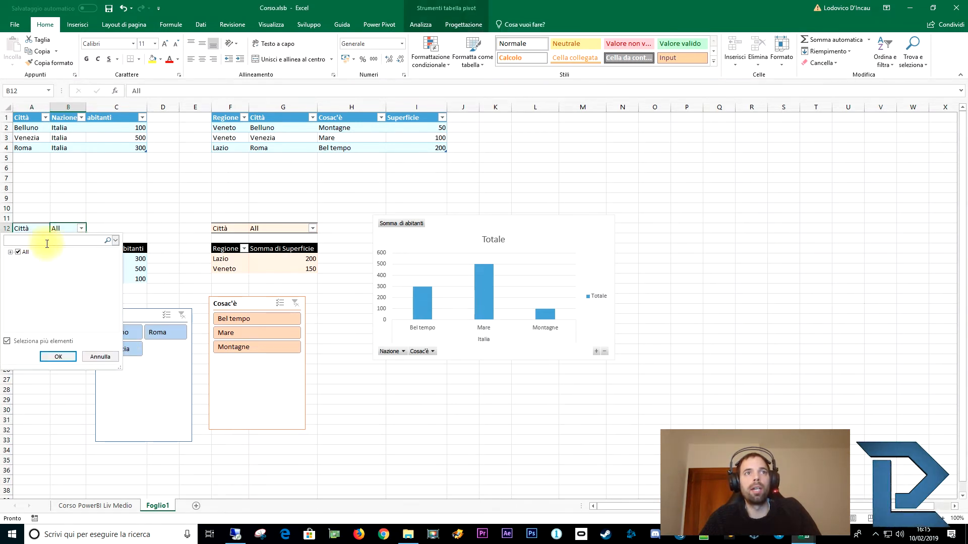
left_click(58, 356)
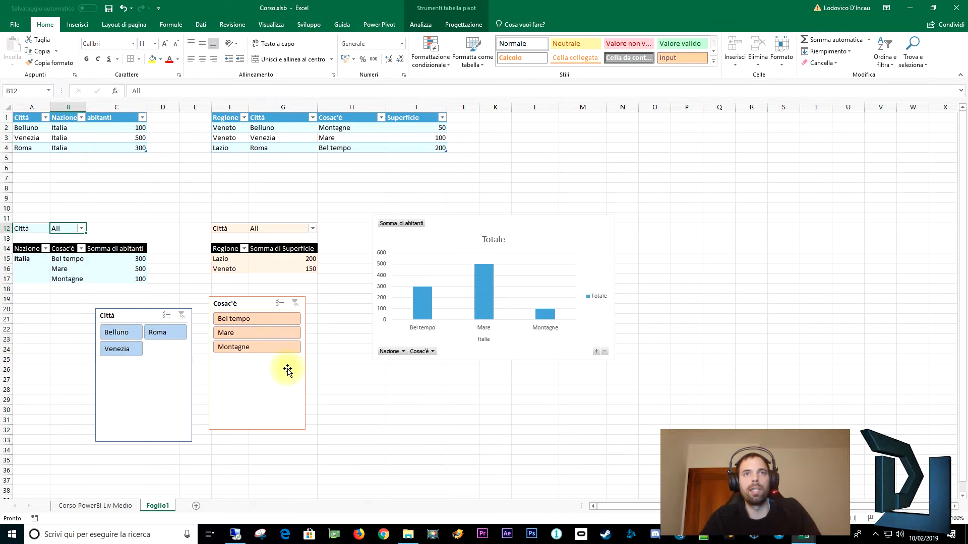
left_click(80, 228)
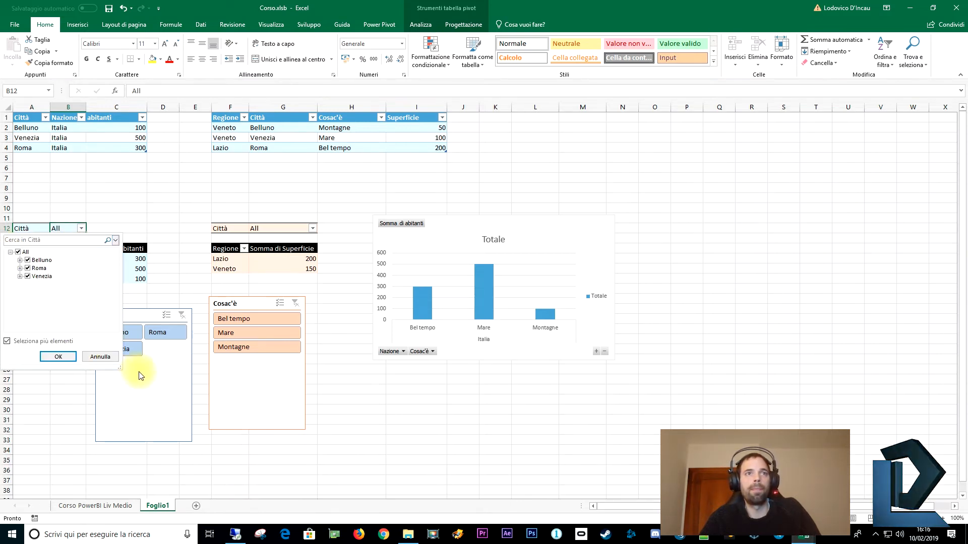
type("rom")
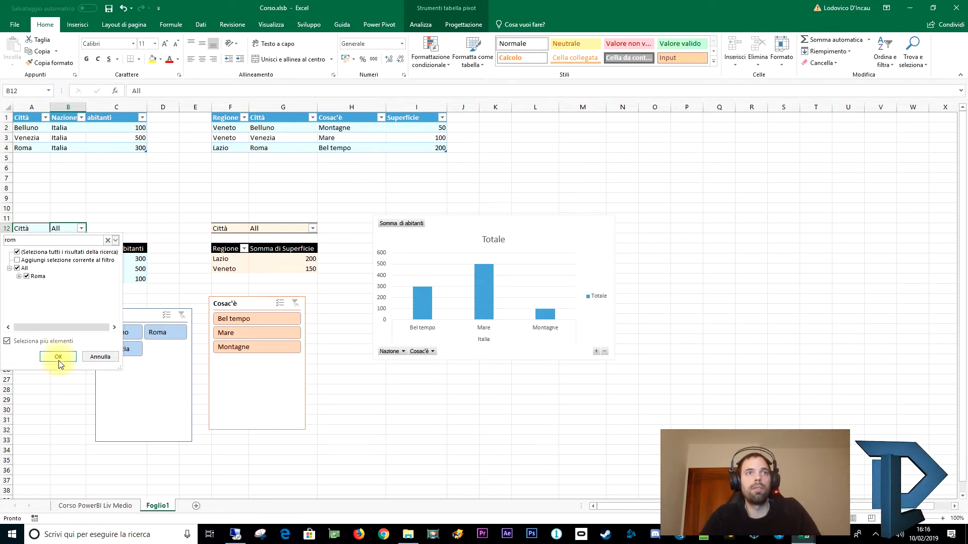
left_click(59, 362)
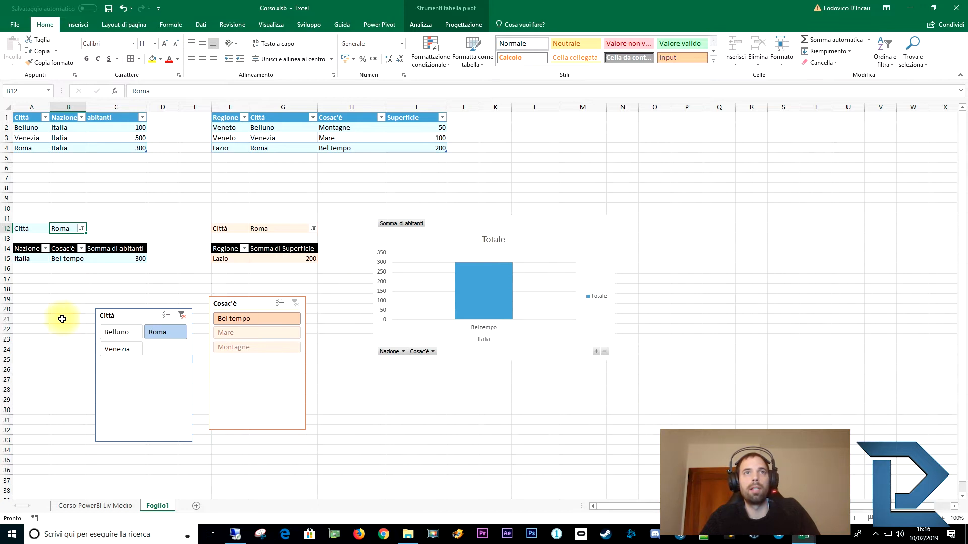
Move the Città and Cosac'è slicers up closer beneath the two pivot tables and deselect them.
left_click_drag(123, 316, 112, 293)
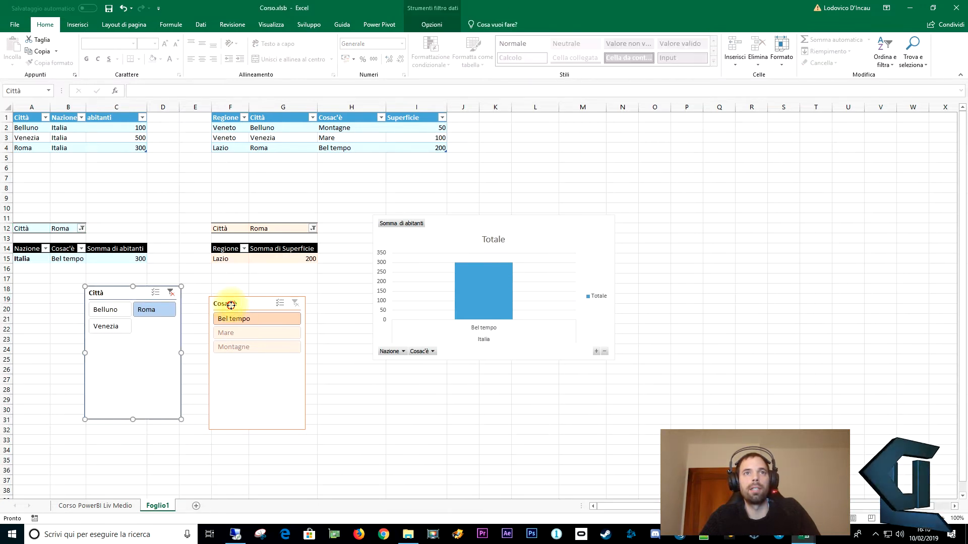
left_click_drag(231, 305, 223, 286)
left_click(189, 252)
left_click(163, 199)
left_click(163, 238)
Switch to the Industrial_Plan_CO.xlsb workbook and select the status cell under ICAP on the Status_Update sheet.
mouse_move(804, 542)
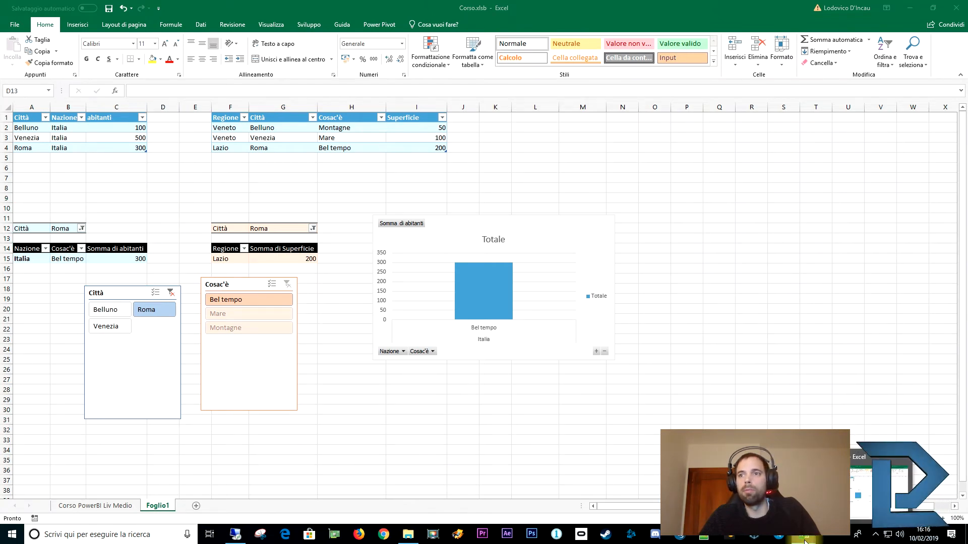
left_click(880, 484)
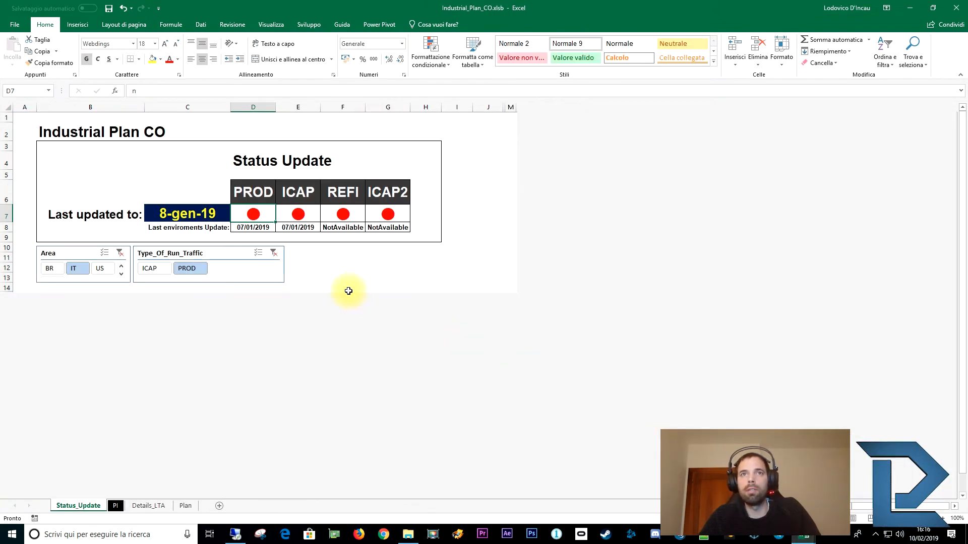
left_click(298, 211)
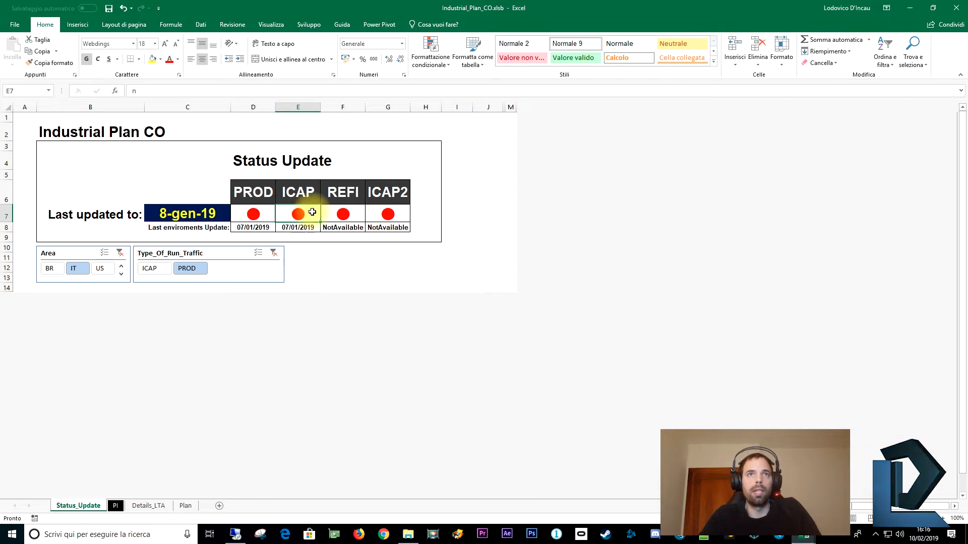
Look over the status cells and slicers on Status_Update, plus the Details_LTA and Plan sheets.
left_click(346, 212)
left_click(343, 227)
left_click(358, 264)
left_click(71, 252)
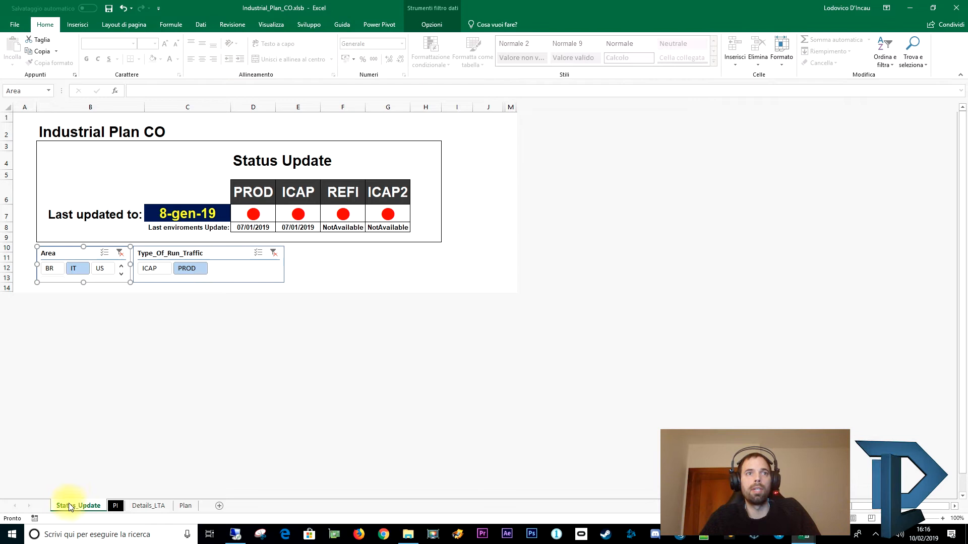
left_click(177, 213)
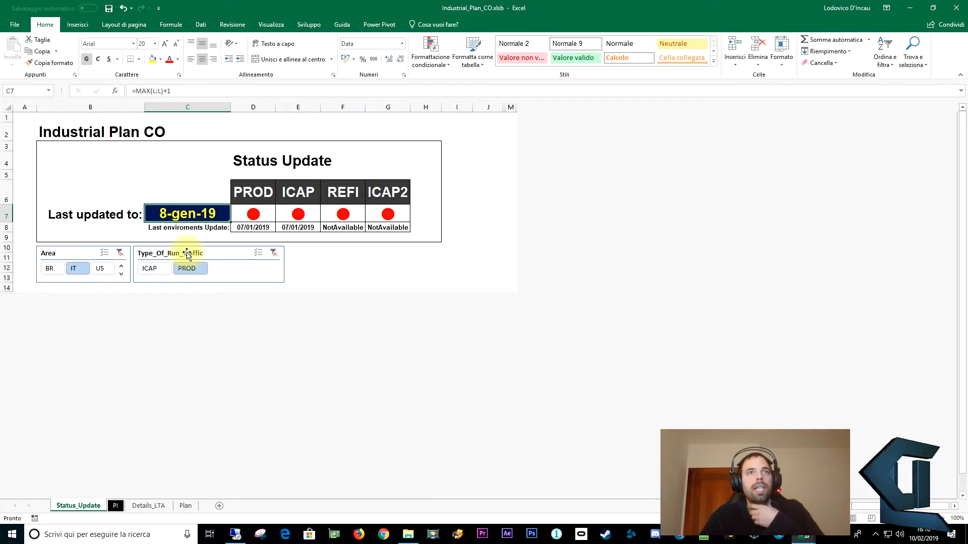
left_click(148, 506)
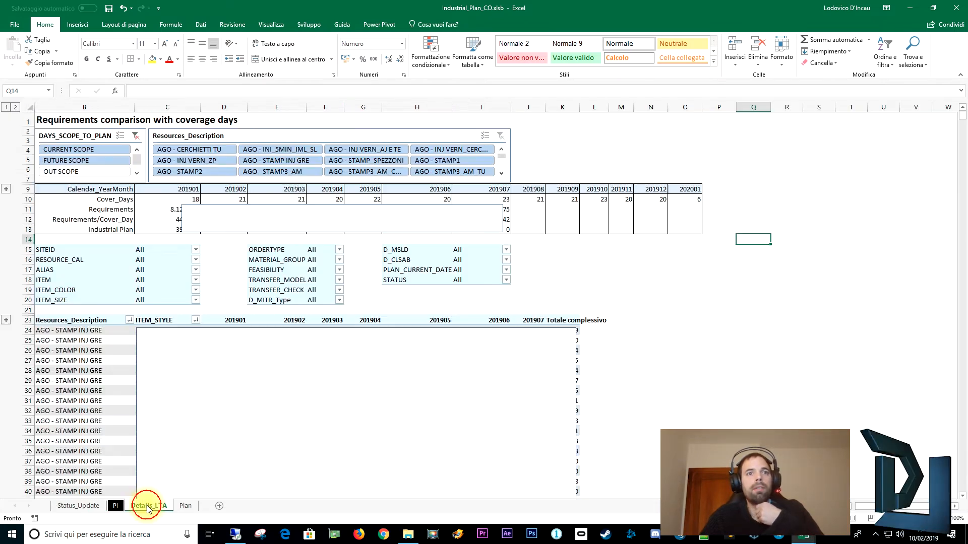
left_click(185, 507)
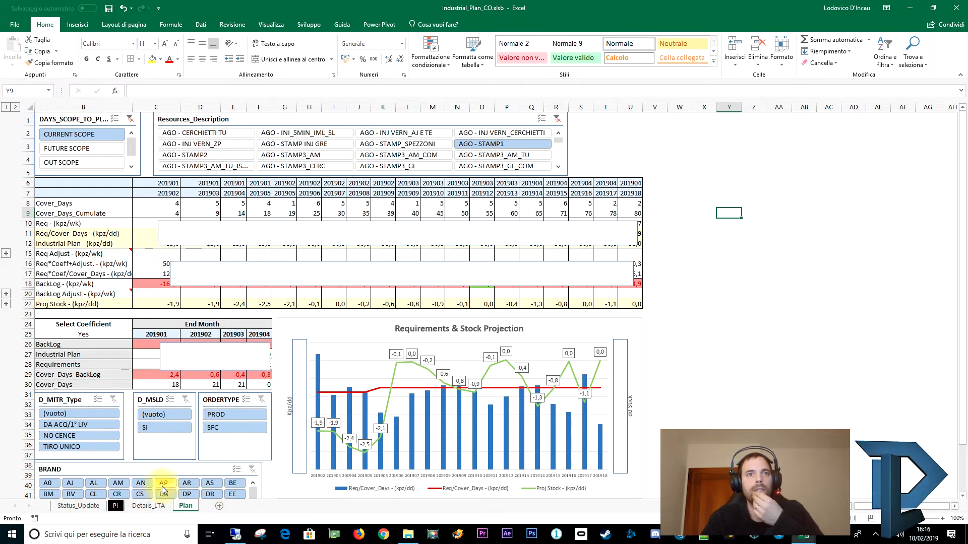
Filter the Type_Of_Run_Traffic slicer on the Status_Update sheet to ICAP.
left_click(72, 507)
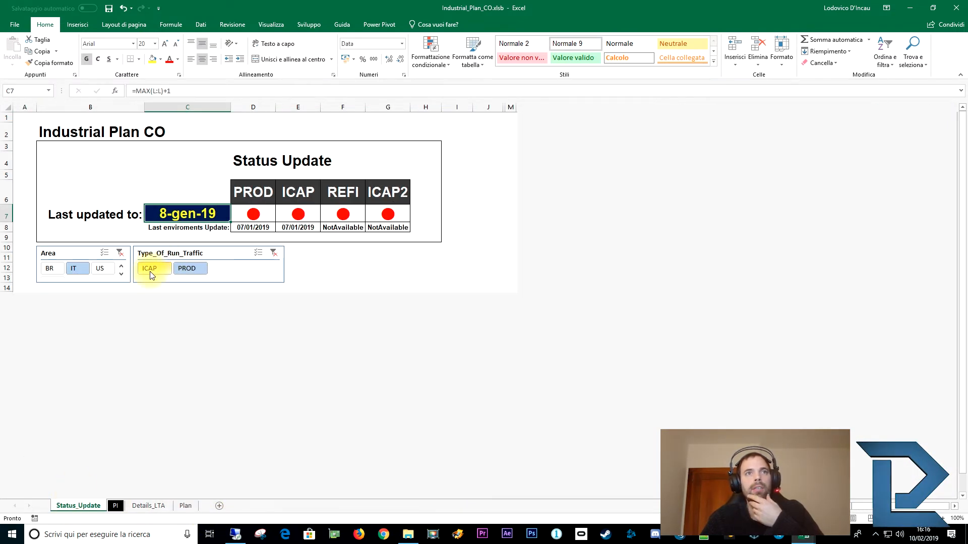
left_click(150, 276)
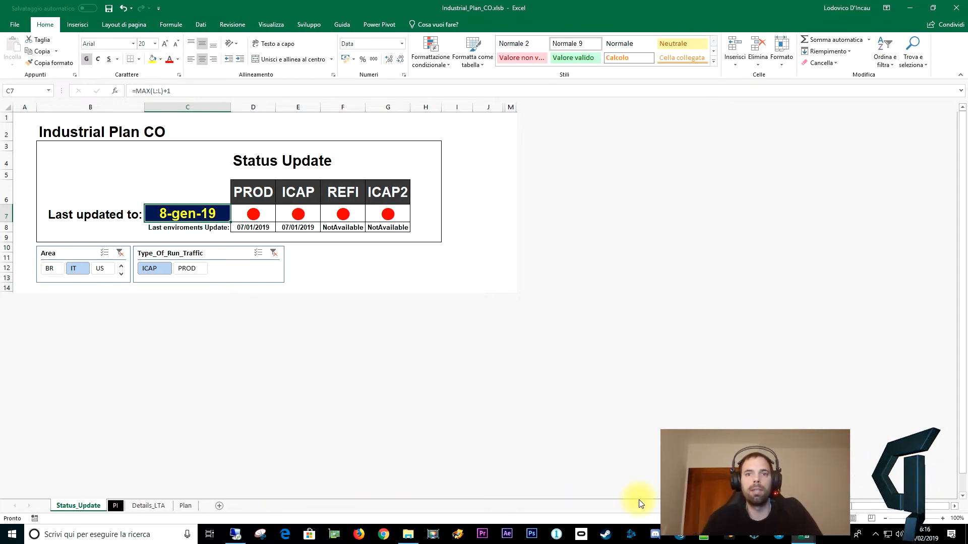
Examine the Area slicer's report connections in an enlarged dialog, close it without changes and deselect the slicer.
right_click(56, 253)
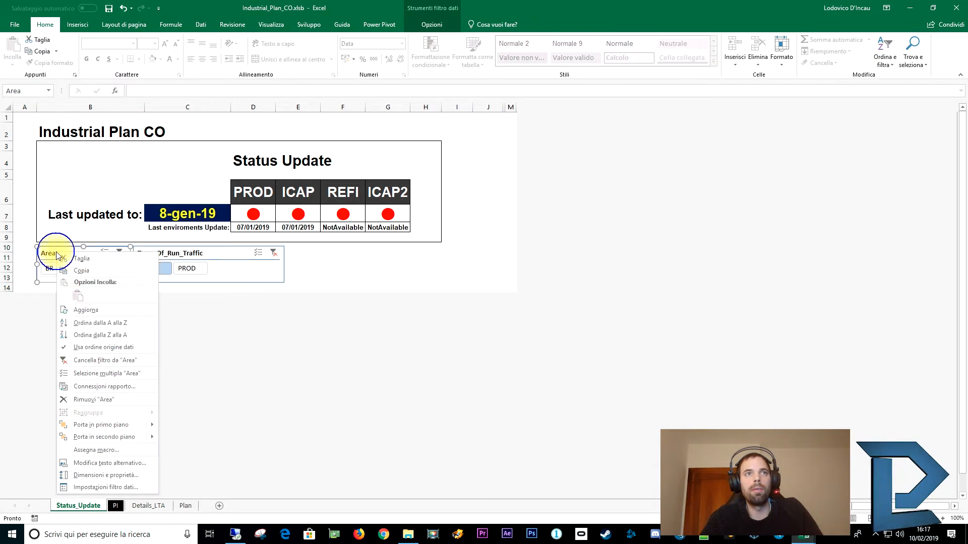
left_click(92, 386)
left_click_drag(90, 354, 134, 225)
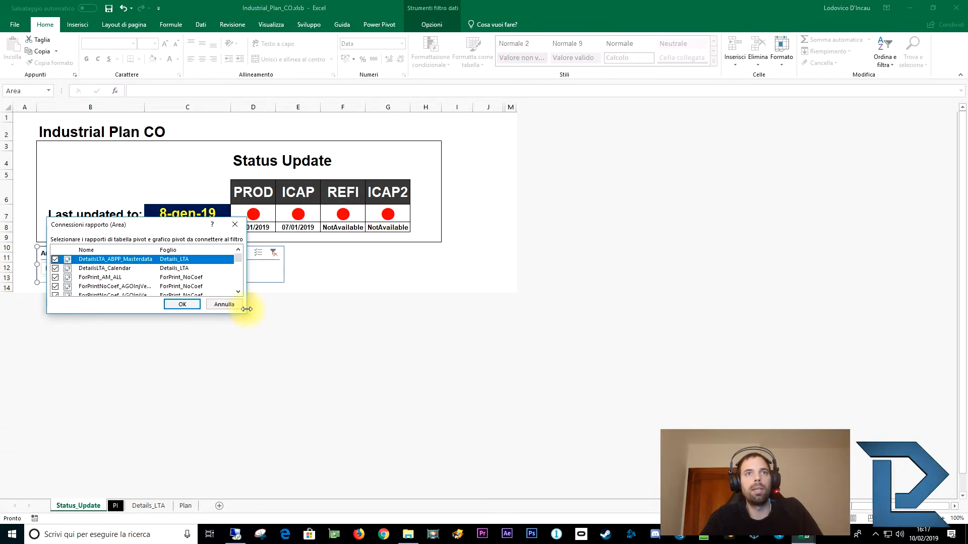
left_click_drag(244, 316, 298, 511)
scroll(146, 372, "down", 5)
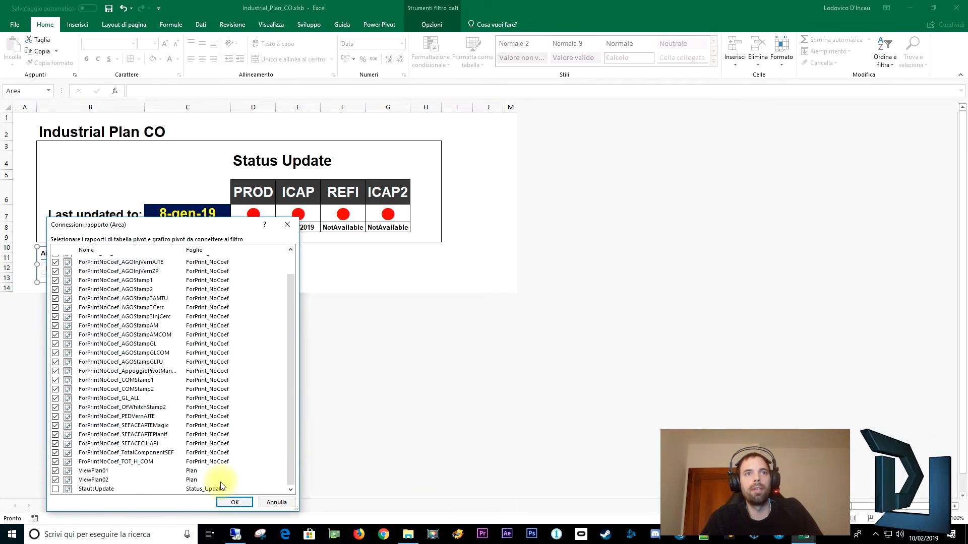
left_click(287, 503)
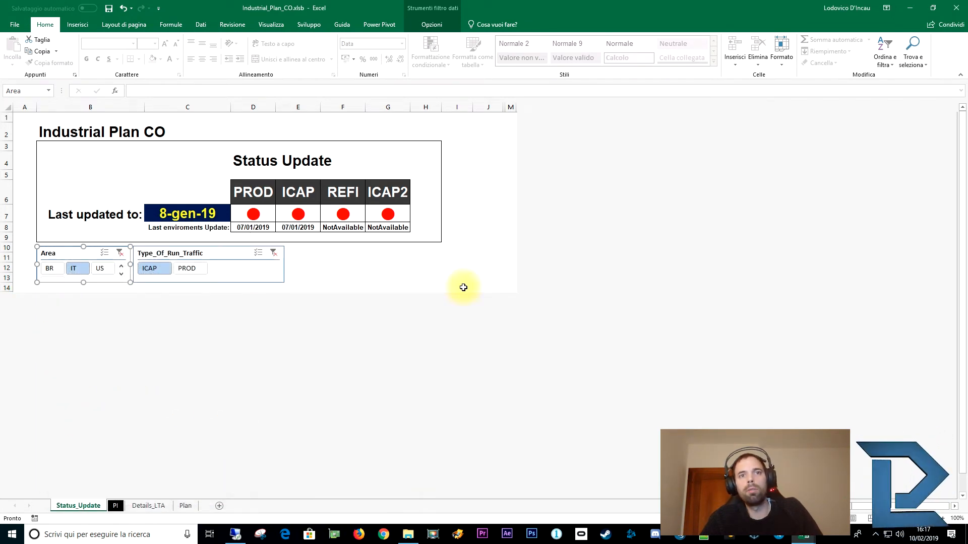
left_click(403, 257)
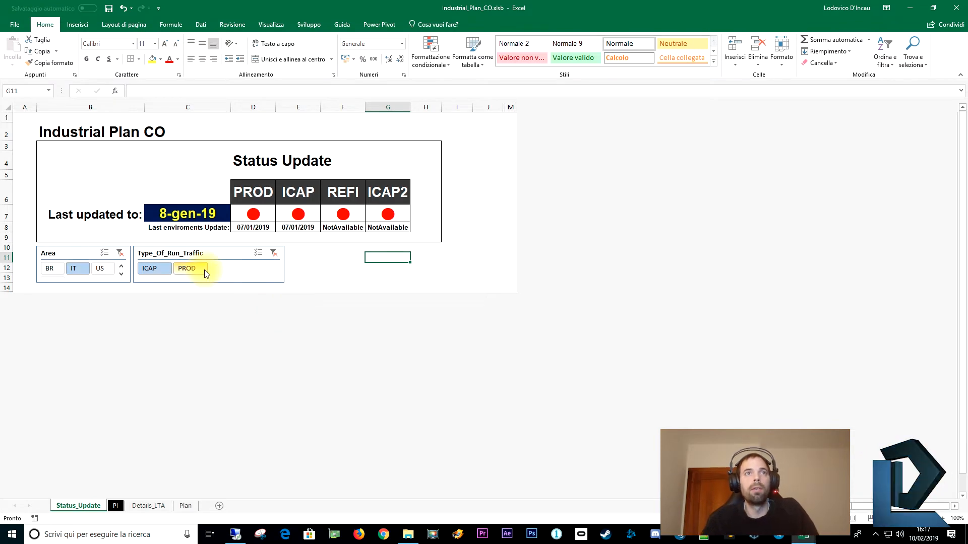
Check the Type_Of_Run_Traffic slicer's report connections, close them without changes and deselect the slicer.
left_click(197, 253)
left_click(337, 261)
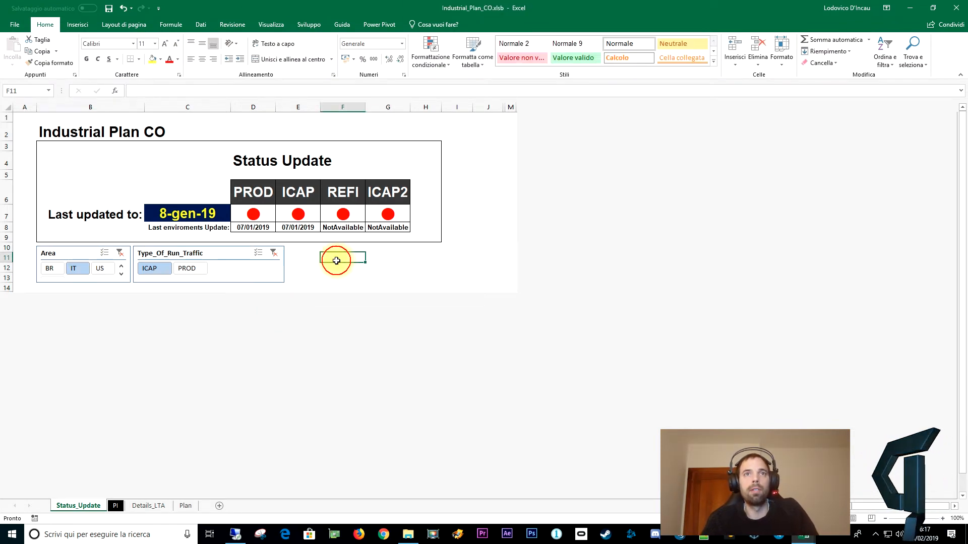
right_click(151, 257)
left_click(197, 393)
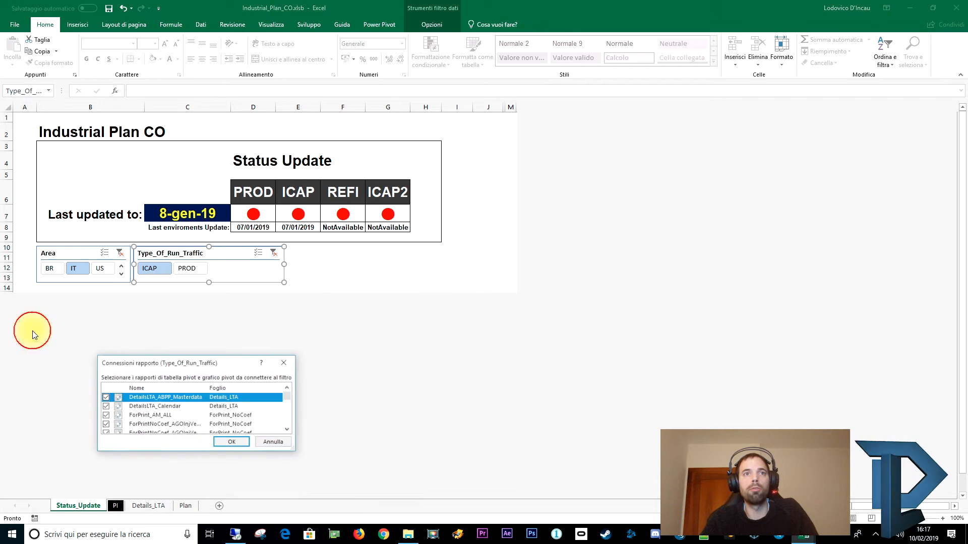
left_click(274, 443)
left_click(368, 256)
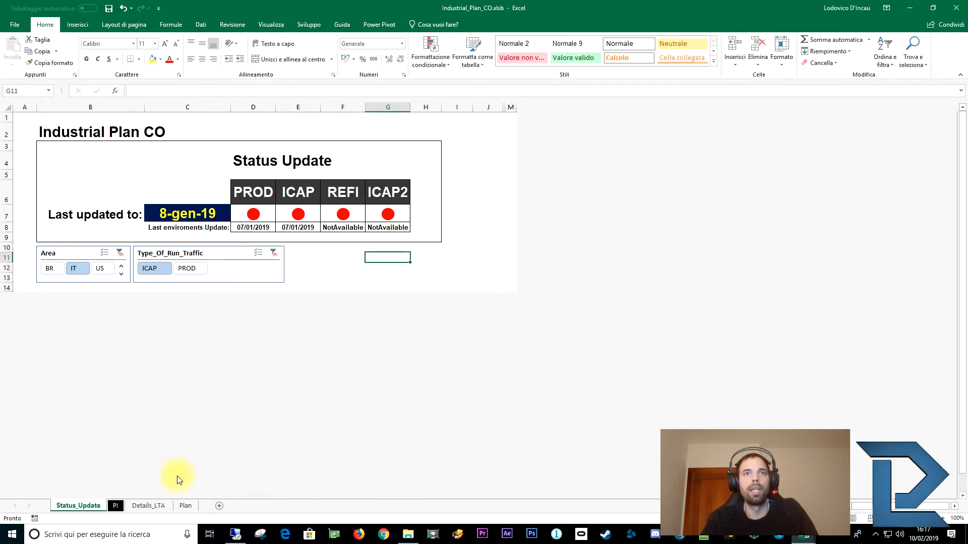
On the Details_LTA sheet, set the pivot table's SITEID report filter to only COM.
left_click(146, 506)
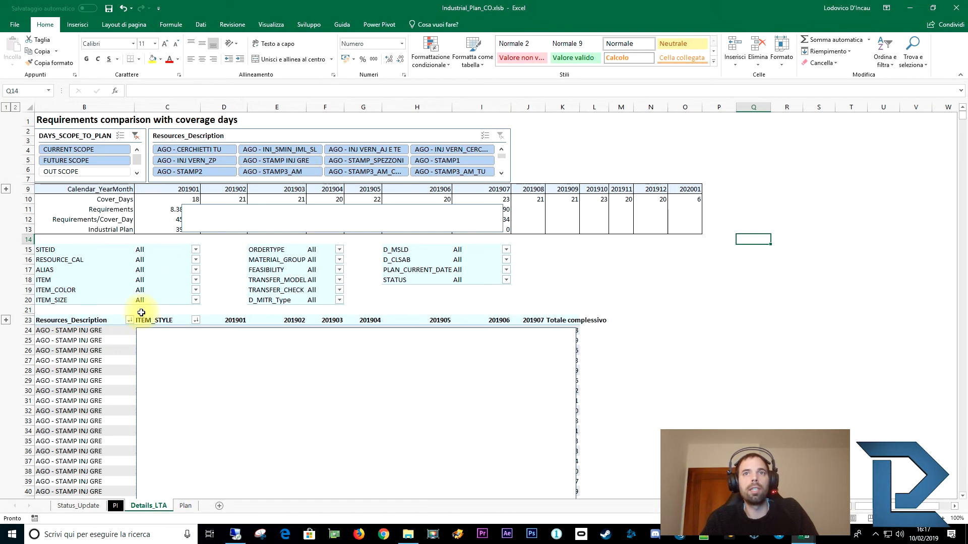
left_click(77, 270)
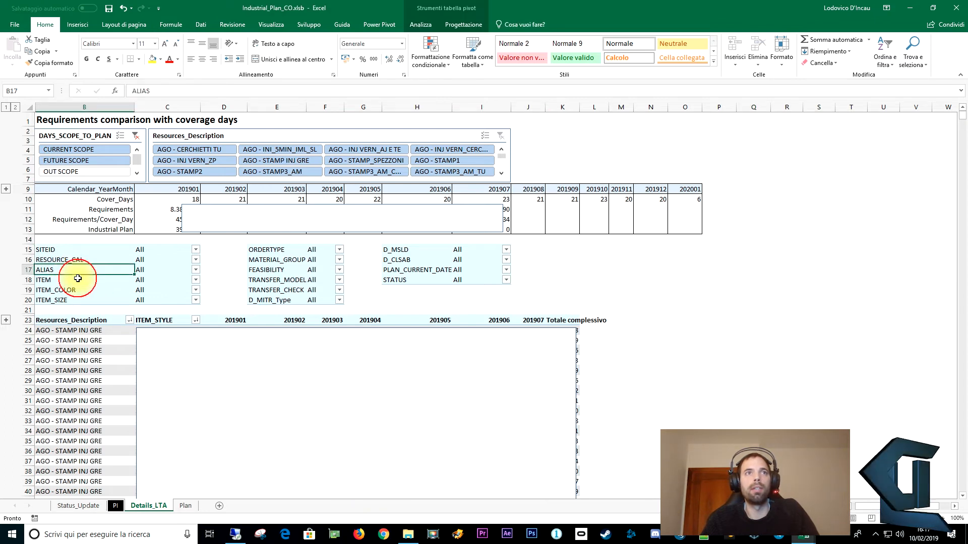
left_click(76, 199)
left_click(101, 399)
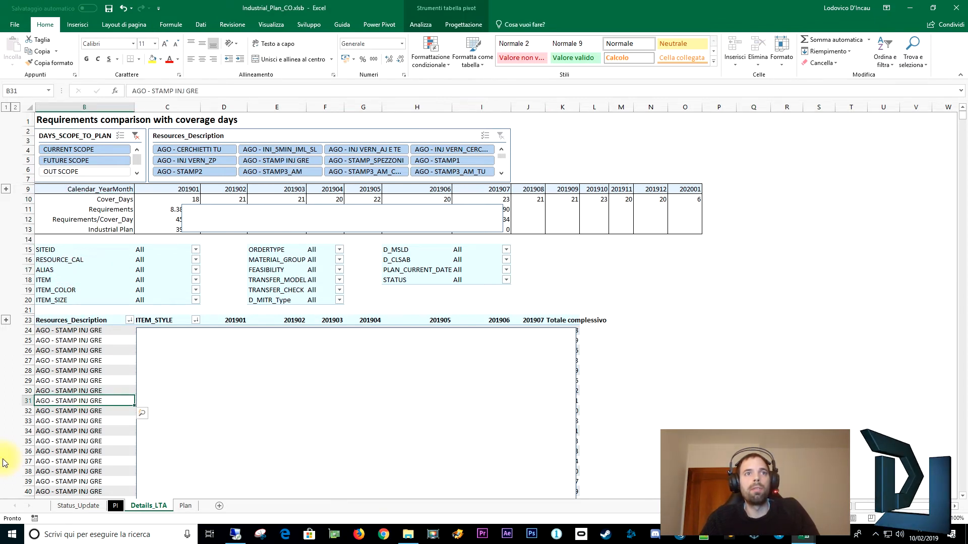
left_click(99, 283)
left_click(195, 250)
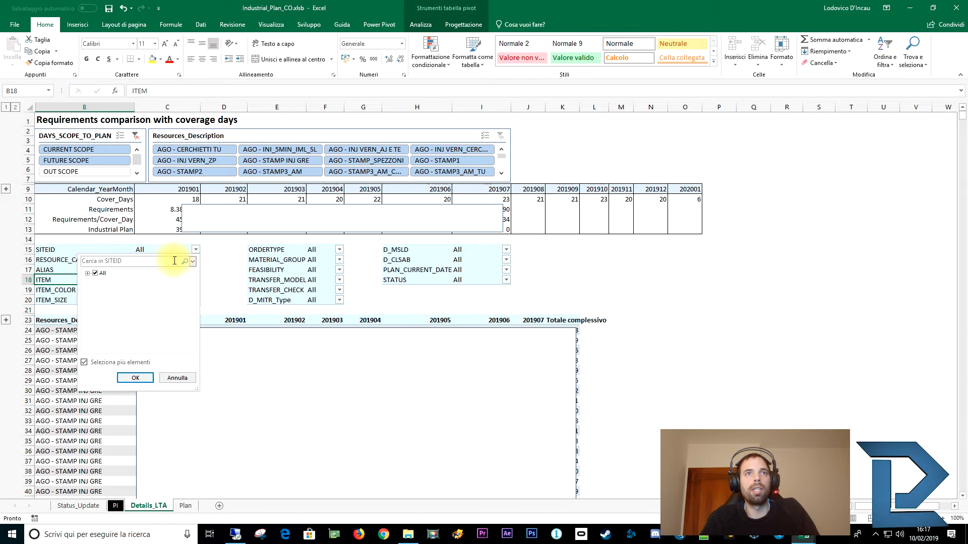
left_click(94, 273)
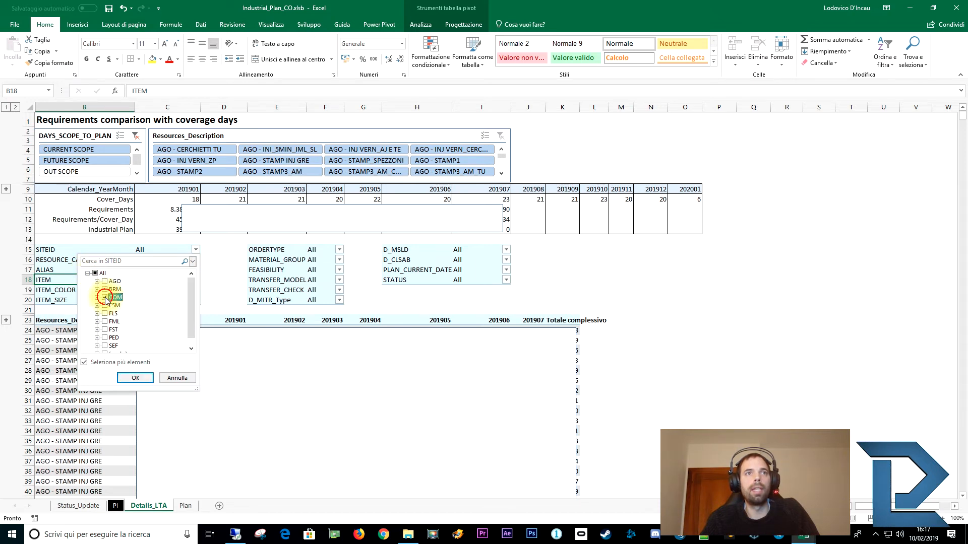
left_click(135, 379)
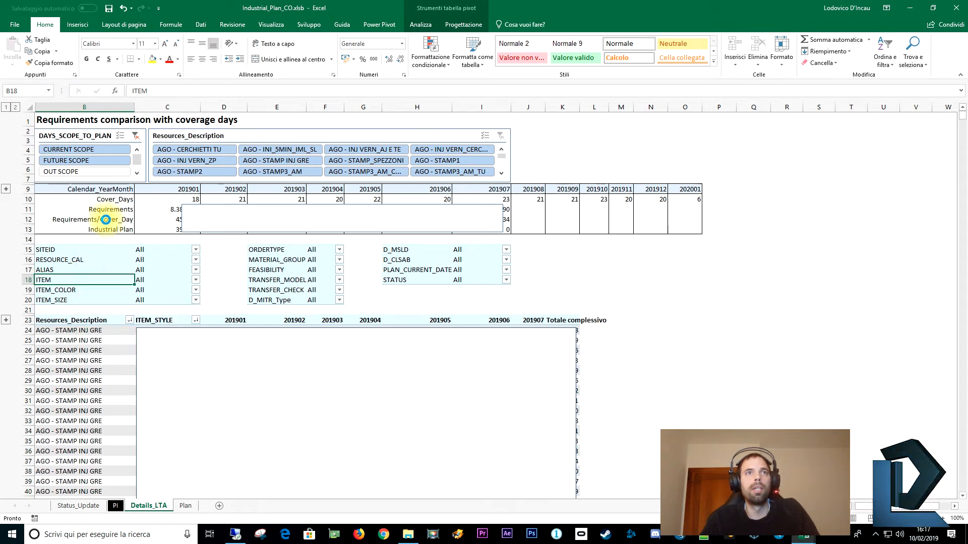
Examine both pivot tables, the report filter block and the available and greyed-out items of the Resources_Description slicer.
left_click(156, 208)
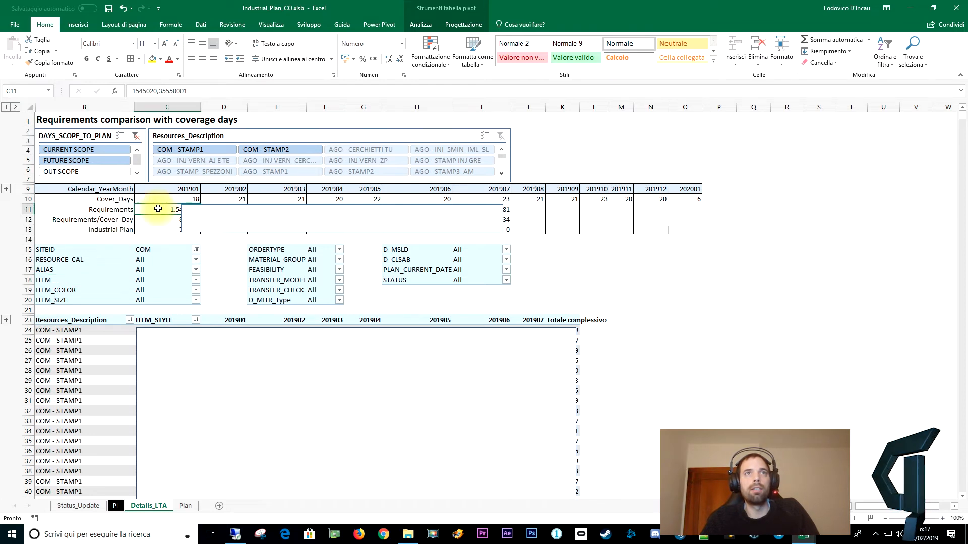
left_click(108, 370)
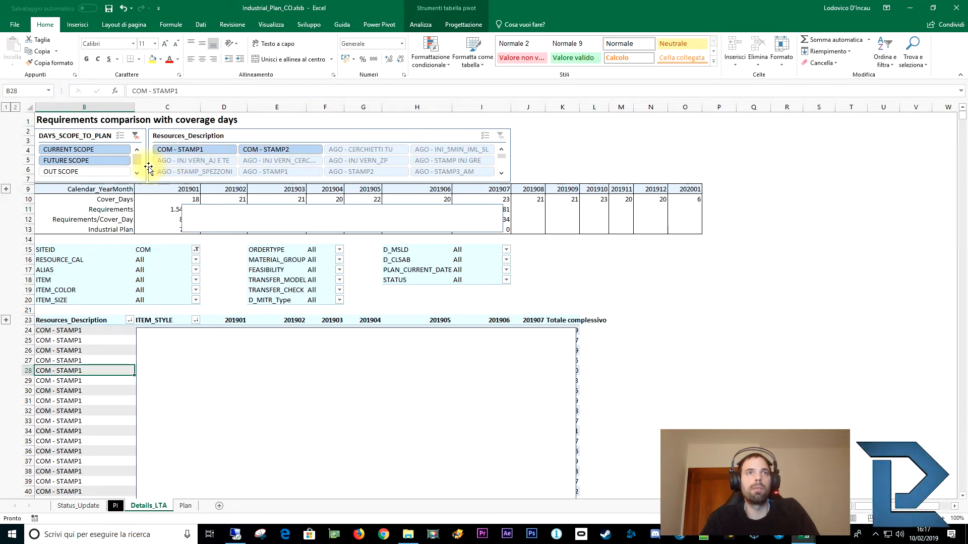
left_click_drag(54, 248, 484, 301)
left_click(210, 142)
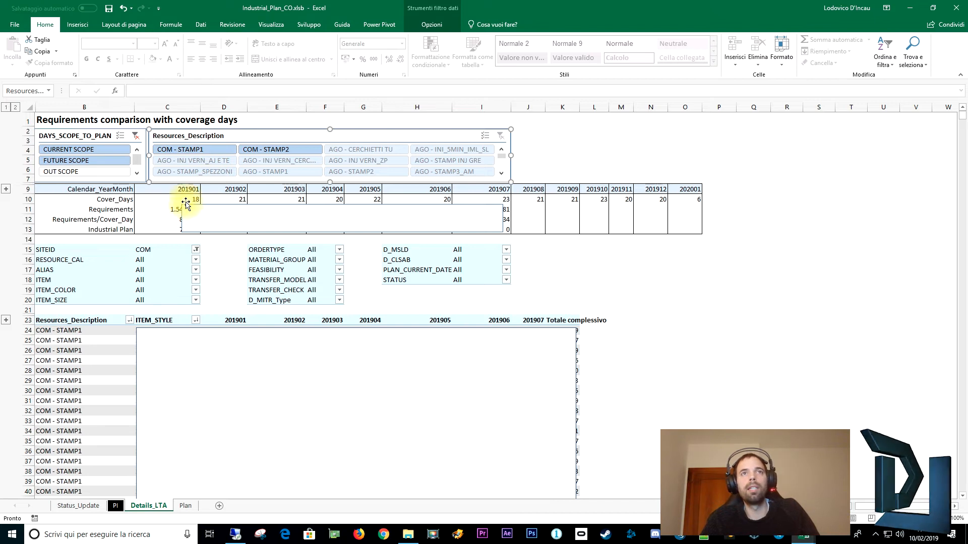
left_click_drag(76, 247, 471, 296)
left_click(454, 259)
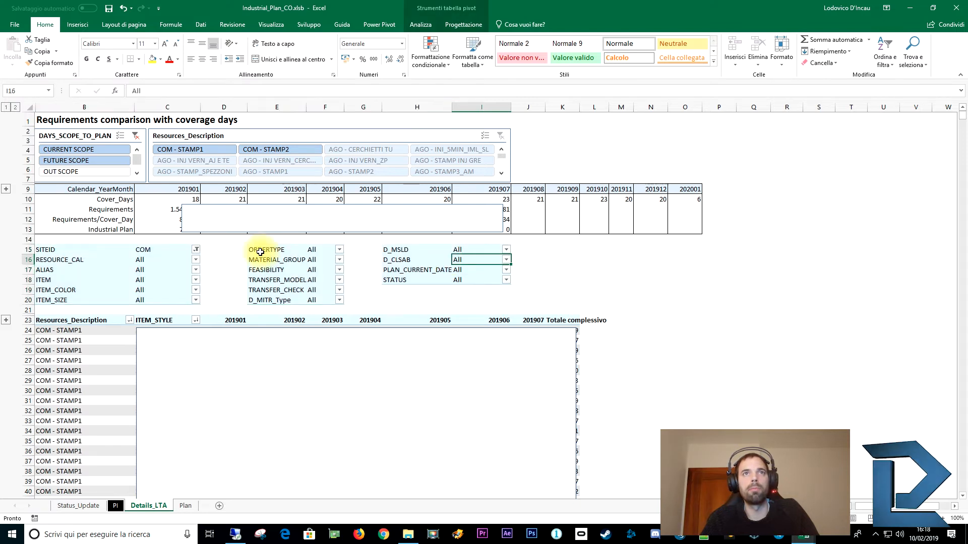
left_click(79, 134)
left_click(230, 136)
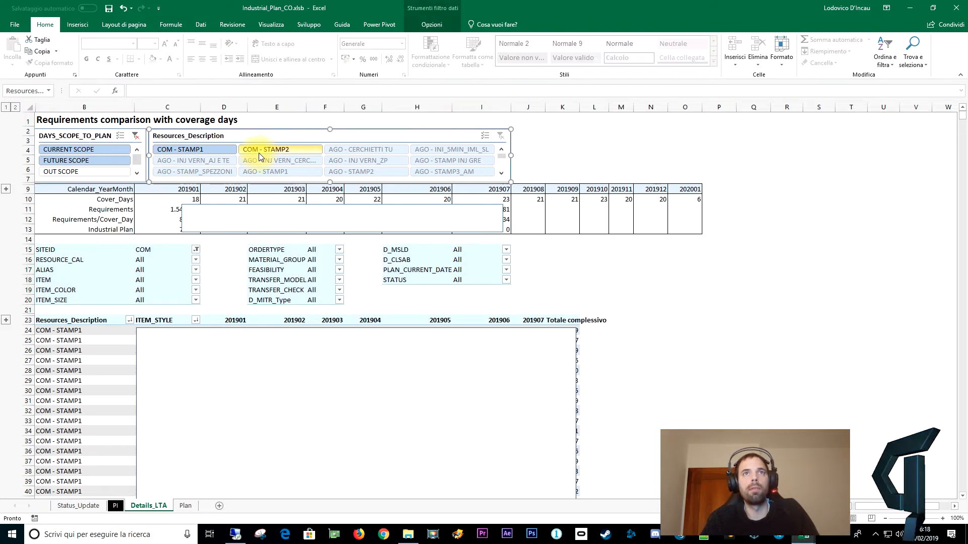
scroll(261, 154, "down", 1)
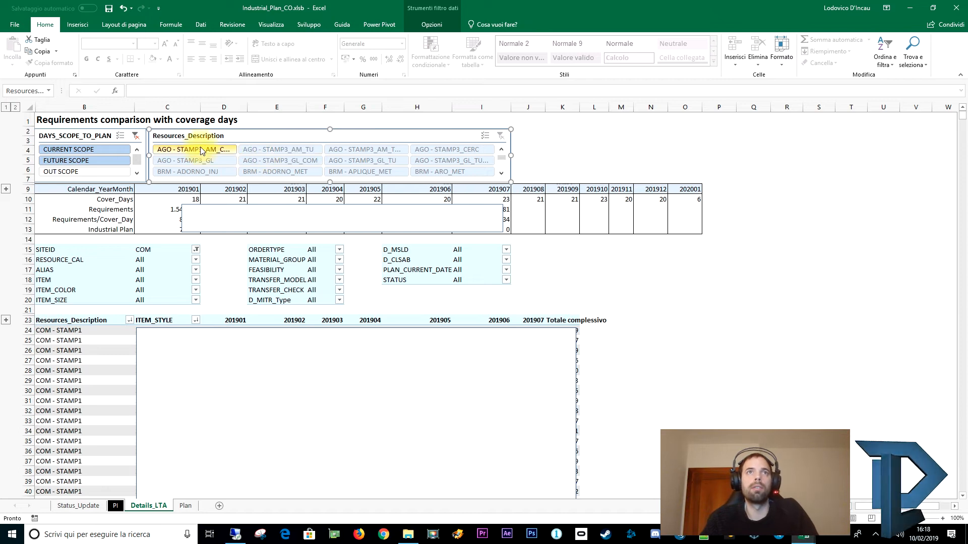
left_click(500, 152)
left_click(499, 152)
left_click(499, 152)
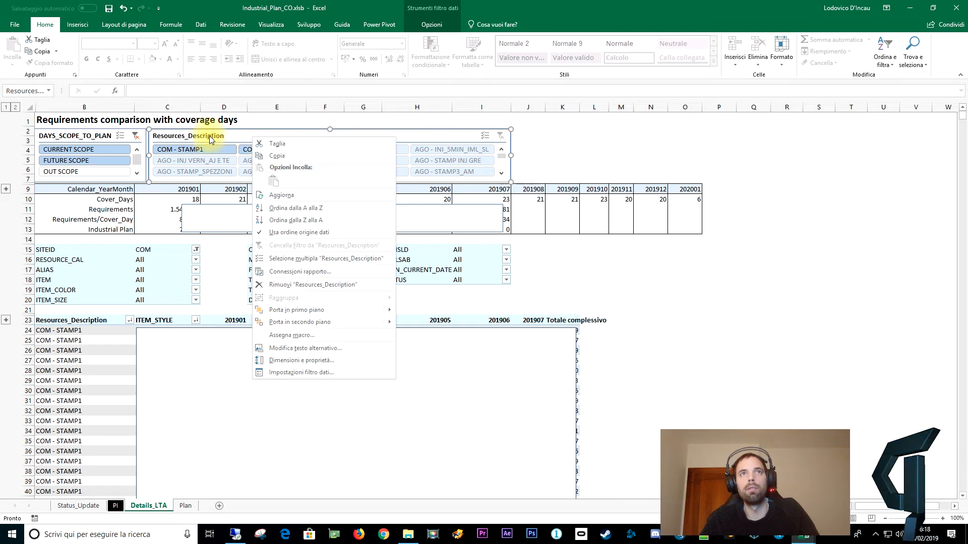
Set the Resources_Description slicer to hide items with no data.
left_click(298, 373)
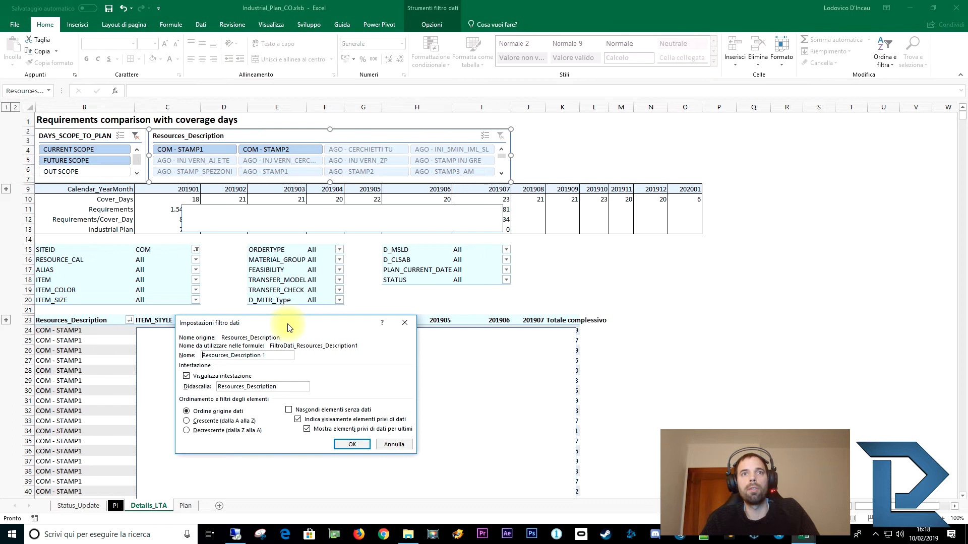
left_click_drag(303, 320, 437, 273)
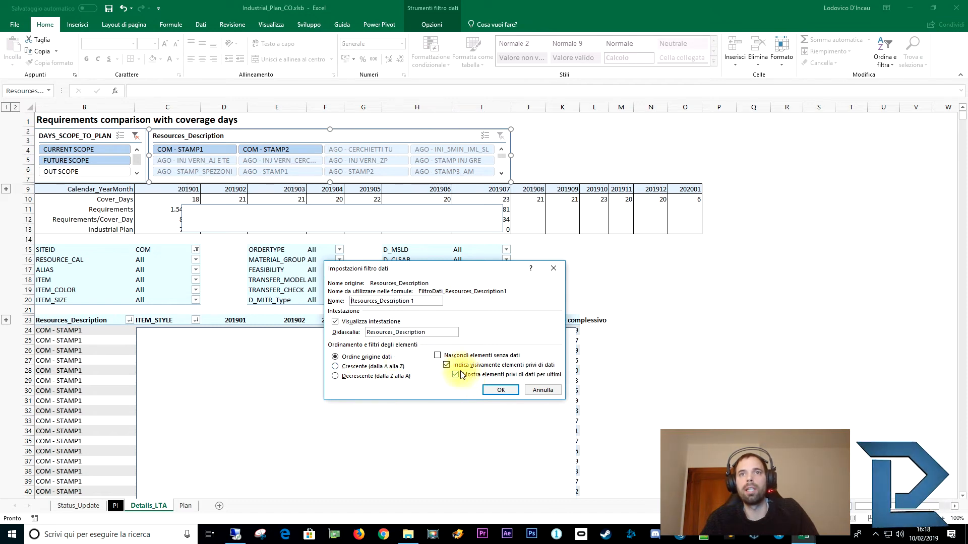
left_click(447, 356)
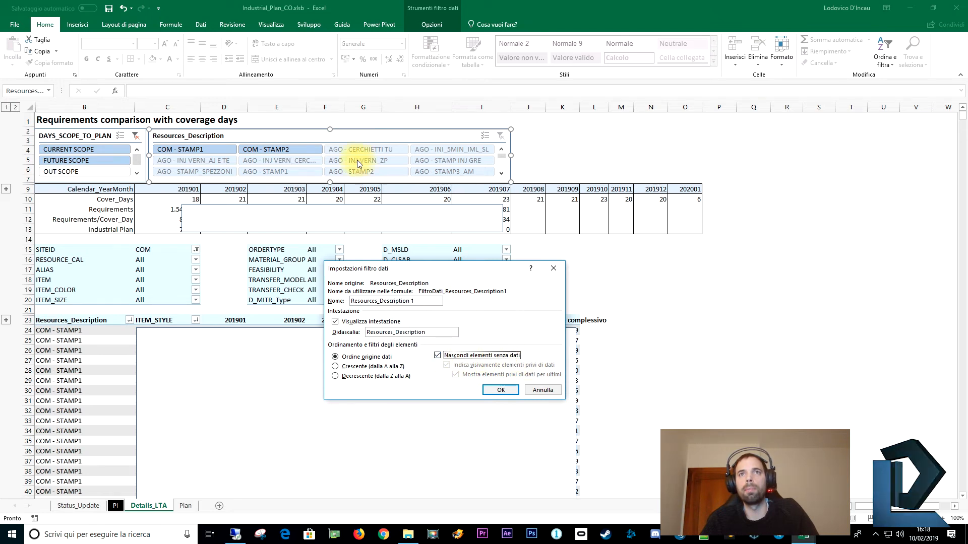
left_click(501, 390)
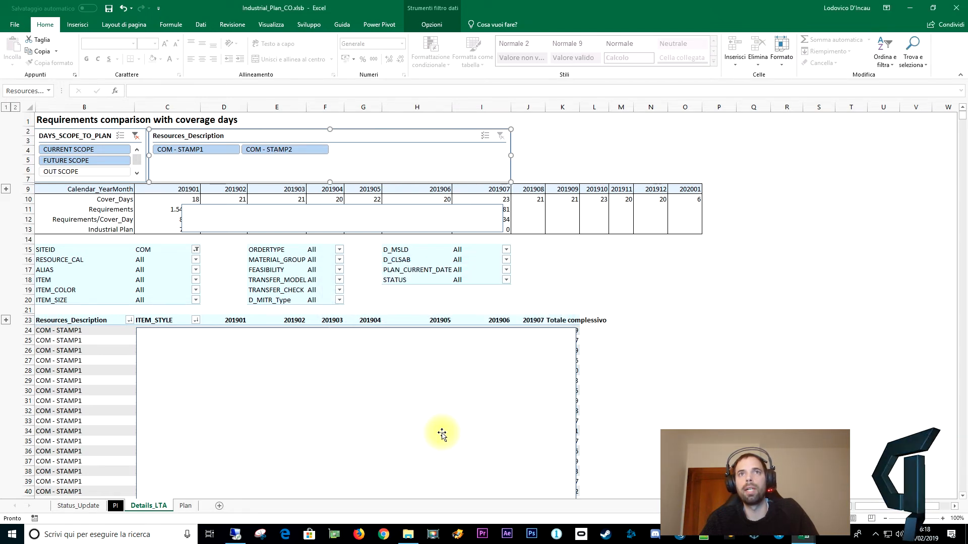
Turn off hiding of items with no data in the Resources_Description slicer settings.
right_click(336, 136)
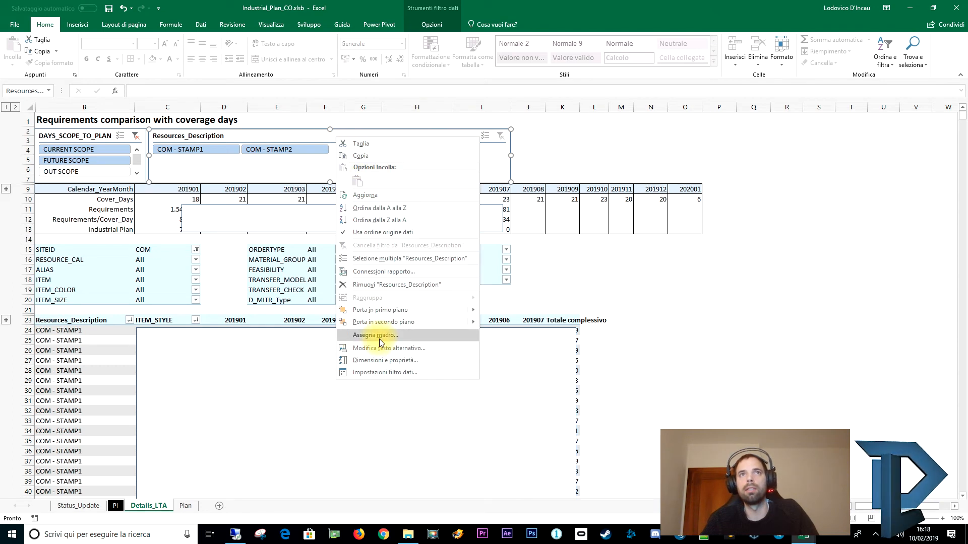
left_click(384, 373)
left_click(419, 411)
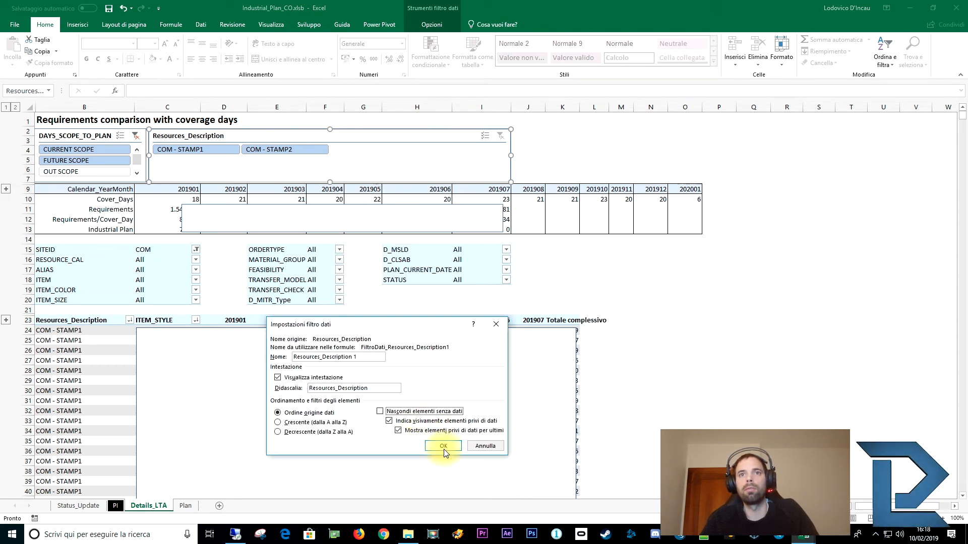
left_click(442, 446)
left_click(61, 359)
left_click(66, 271)
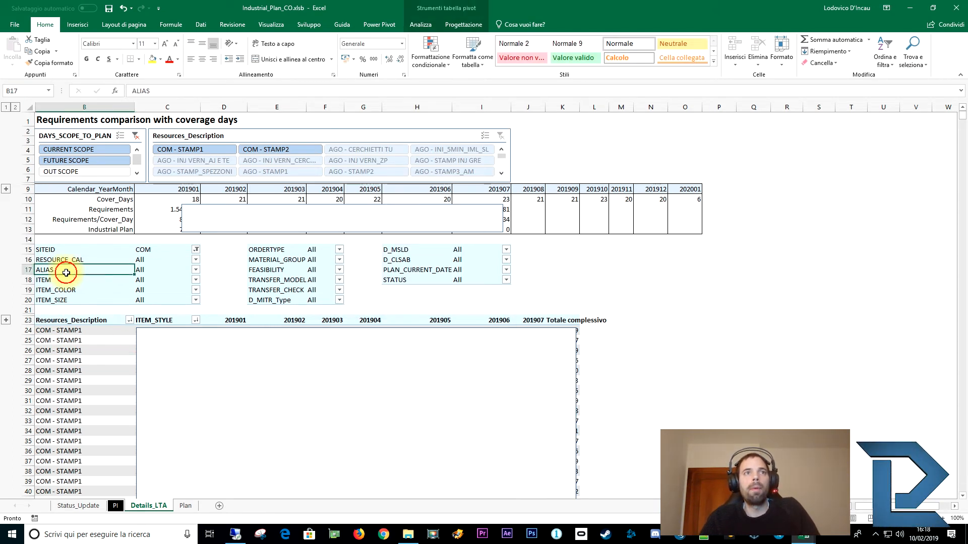
left_click(155, 250)
left_click(156, 300)
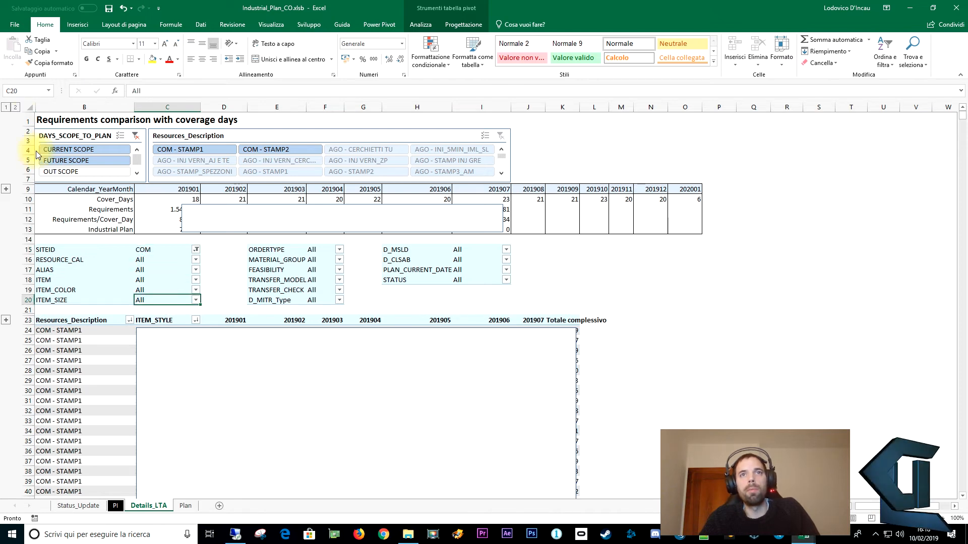
Unhide column A on the Details_LTA sheet to bring back the column holding the extra slicers.
left_click(49, 102)
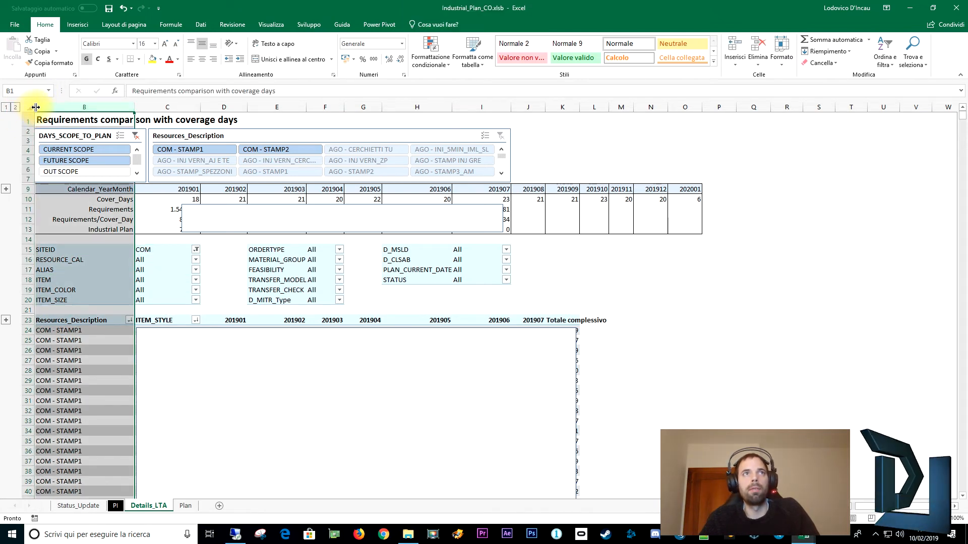
right_click(36, 107)
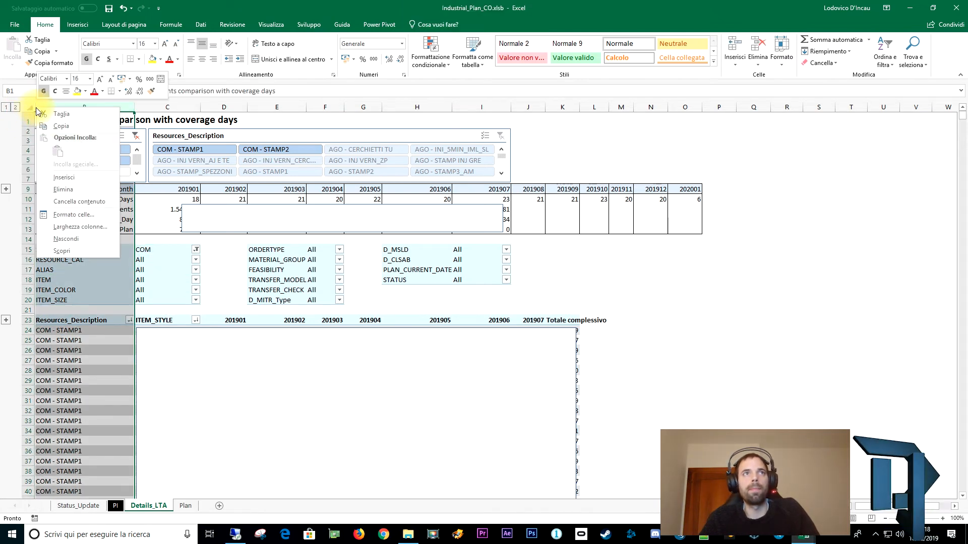
left_click(70, 251)
left_click(86, 411)
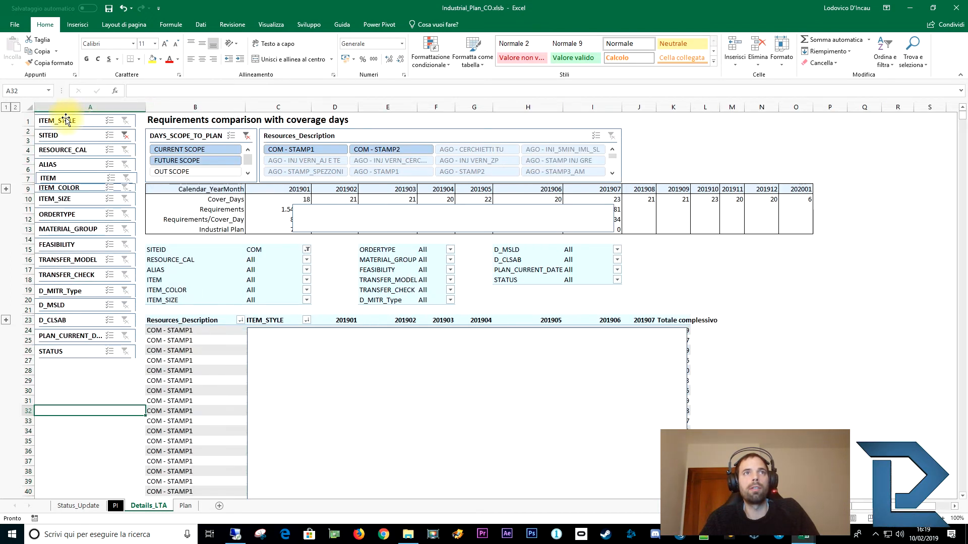
Enlarge the collapsed STATUS slicer in column A downward until all its items fit.
left_click(66, 120)
left_click(70, 359)
left_click_drag(86, 359, 73, 438)
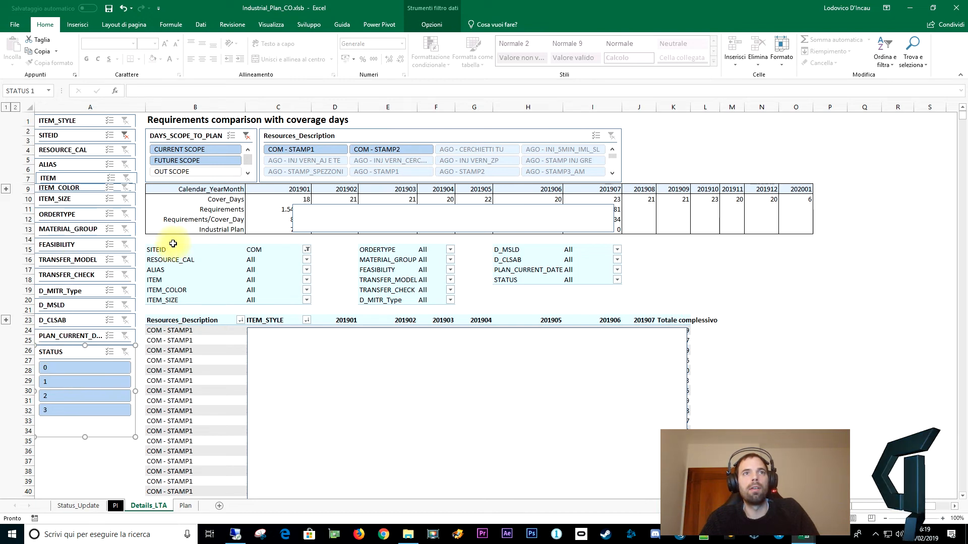
Check the pivot table names of the Calendar_YearMonth report and of the report with the filter block.
left_click(164, 258)
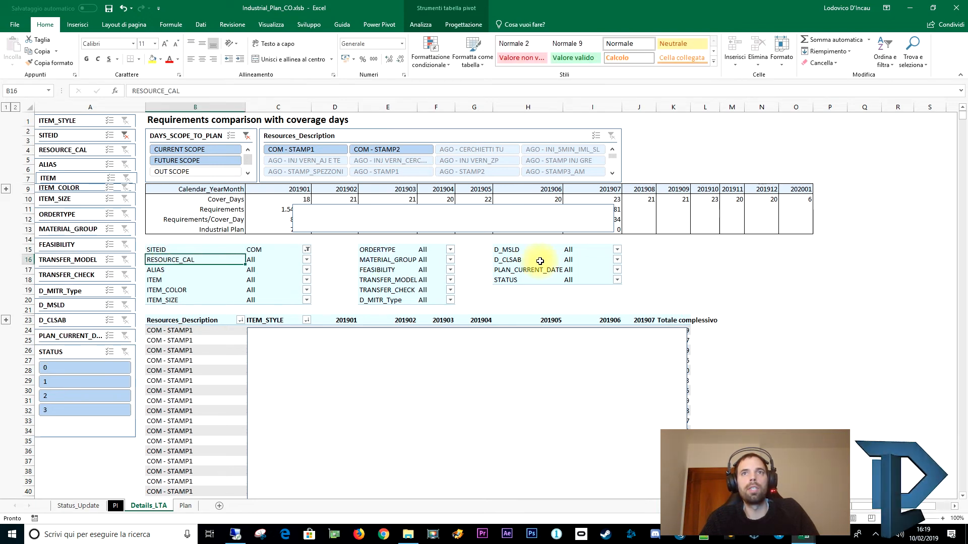
left_click(207, 189)
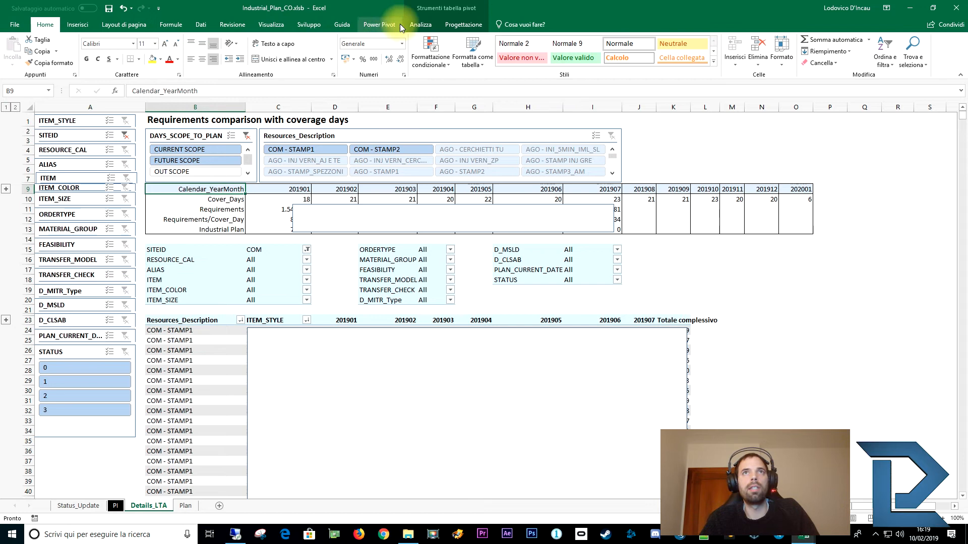
left_click(420, 24)
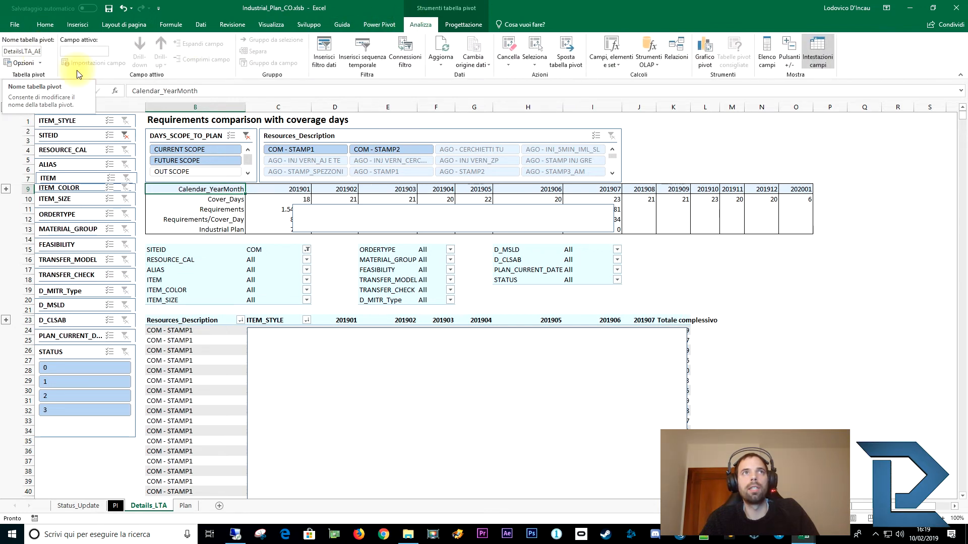
left_click(163, 301)
left_click_drag(22, 49, 54, 52)
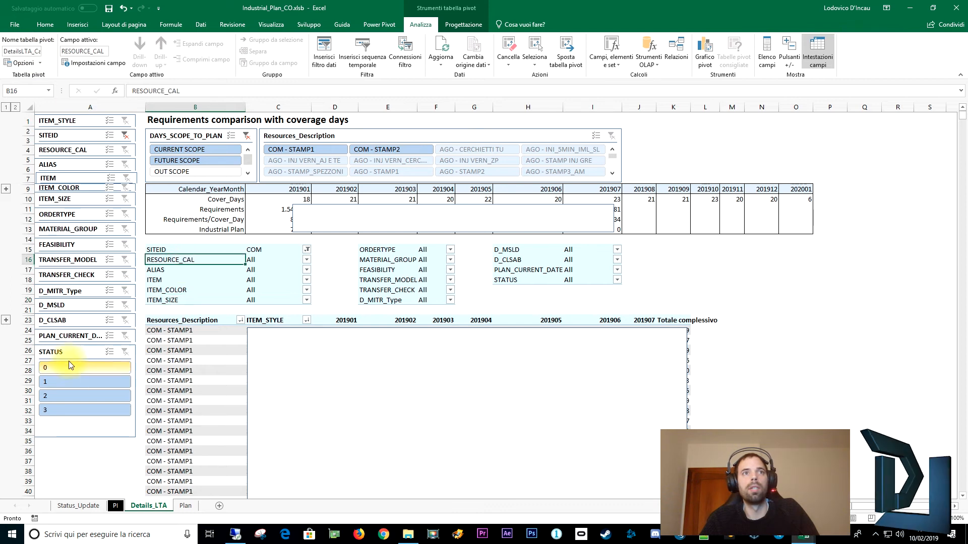
View the full list of report connections for the STATUS slicer and close the list.
right_click(56, 350)
left_click(90, 243)
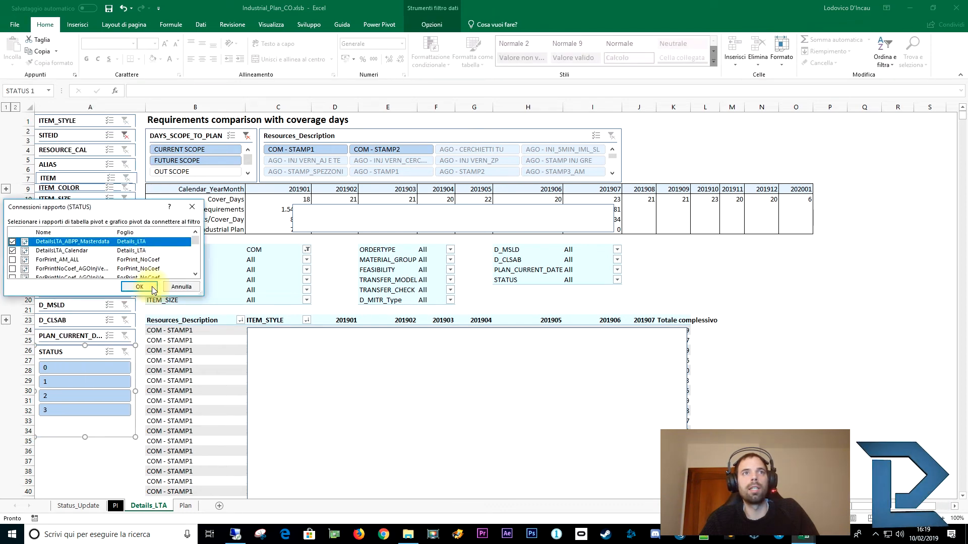
left_click_drag(203, 297, 294, 496)
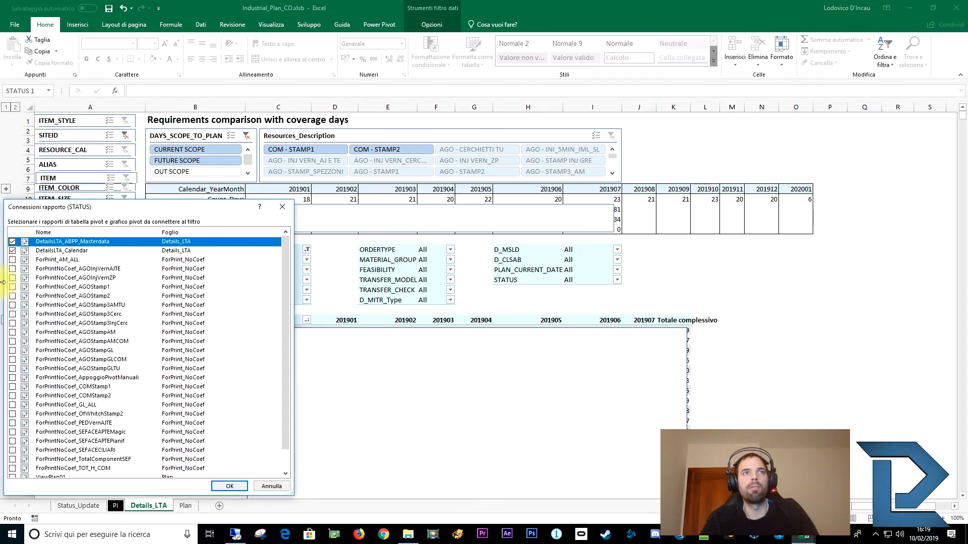
left_click(282, 206)
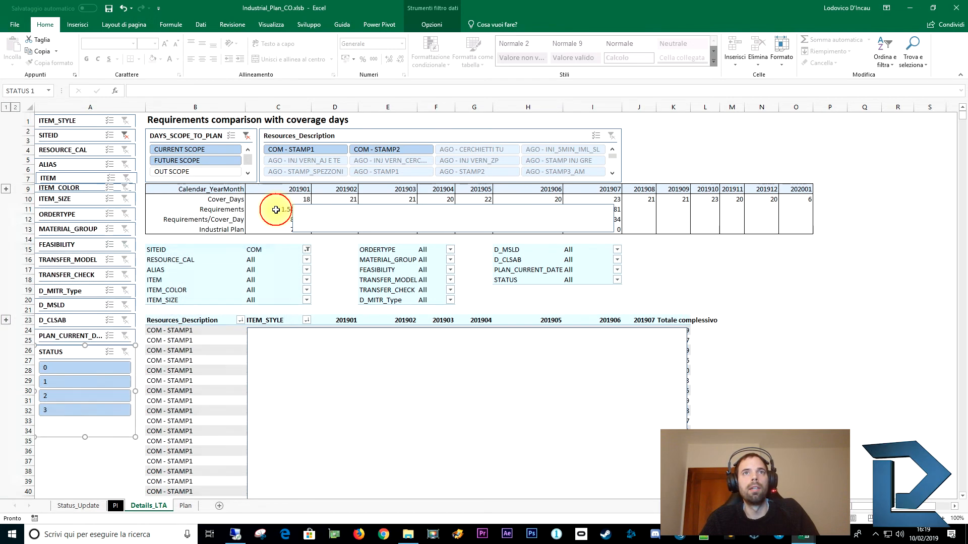
Hide column A with its slicers on the Details_LTA sheet.
left_click(71, 471)
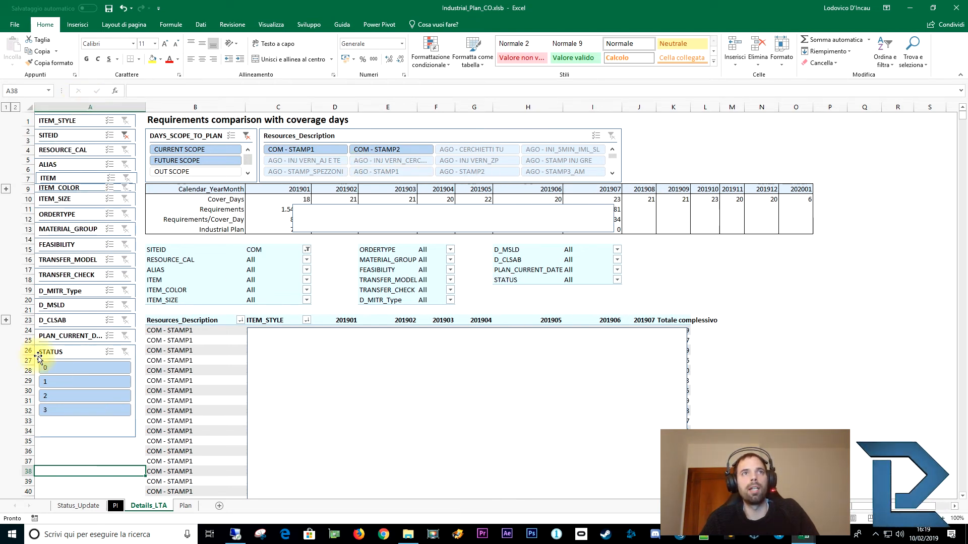
right_click(78, 107)
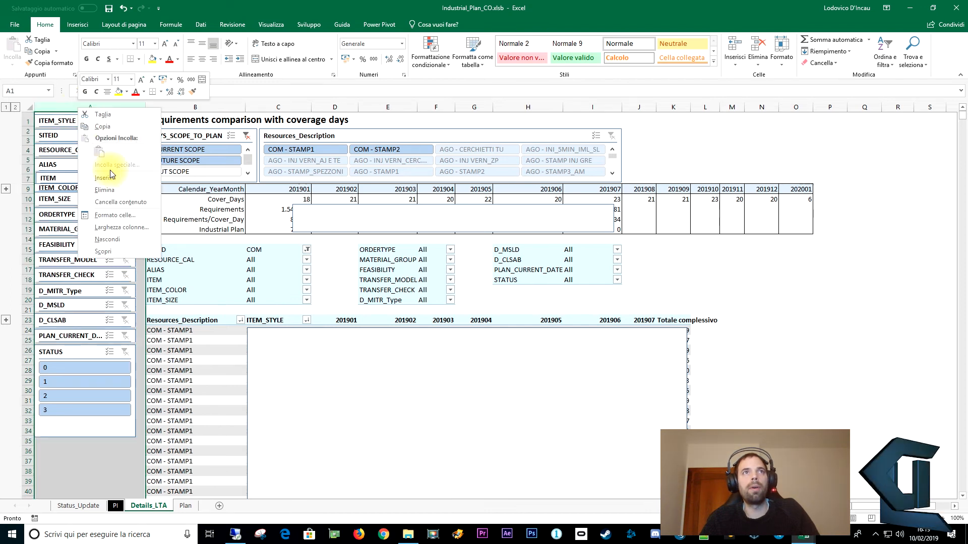
left_click(117, 240)
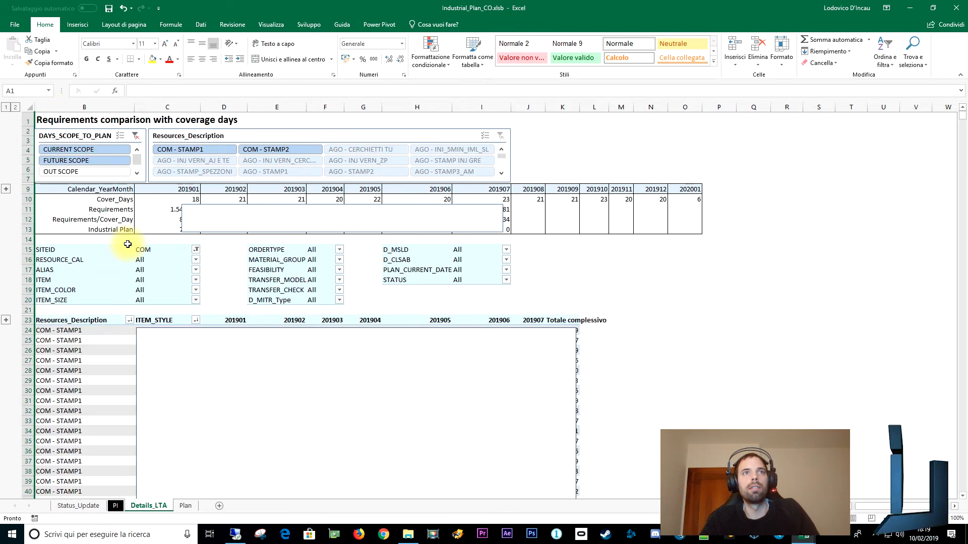
Examine the two pivot tables on Details_LTA and the table, summary and chart on the Plan sheet.
left_click(81, 260)
left_click(96, 189)
left_click(80, 291)
left_click(86, 260)
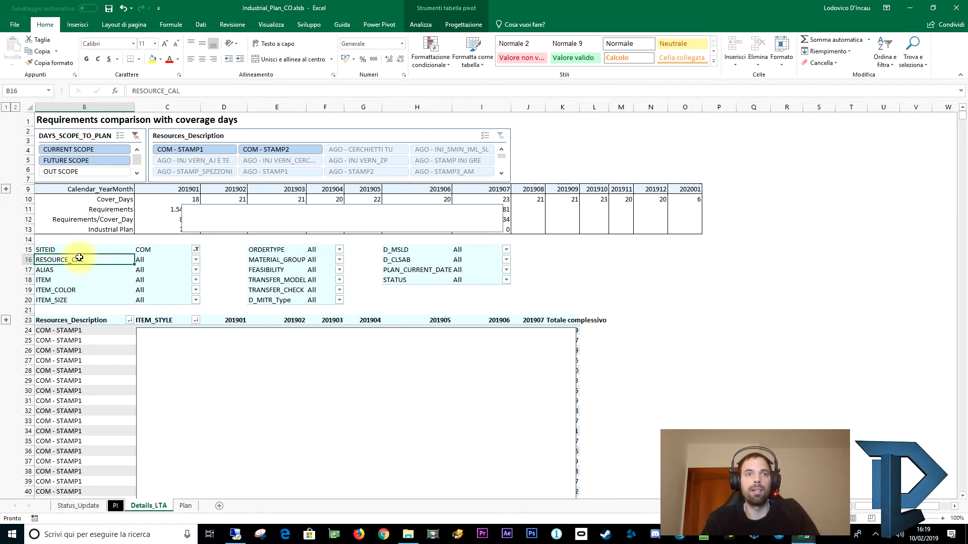
left_click(183, 507)
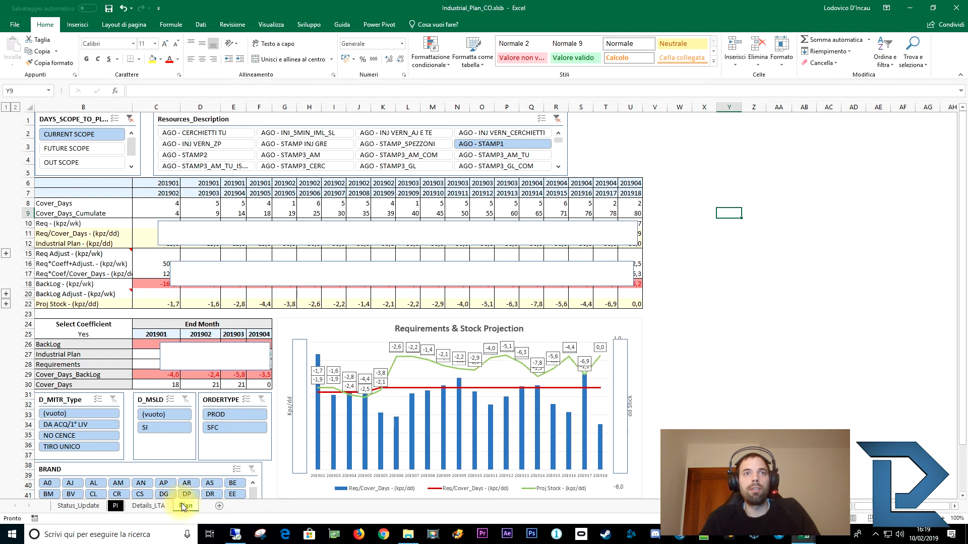
left_click(326, 324)
left_click(93, 193)
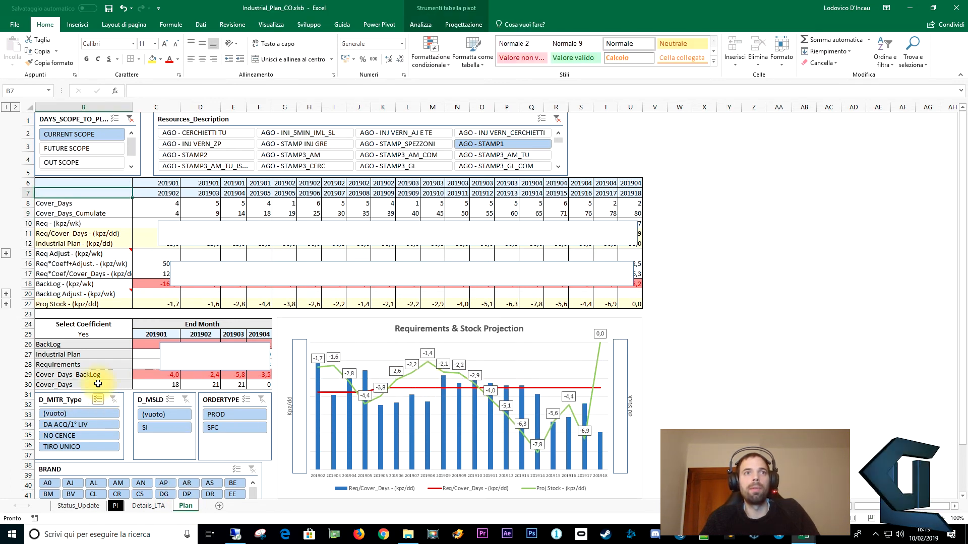
left_click(58, 254)
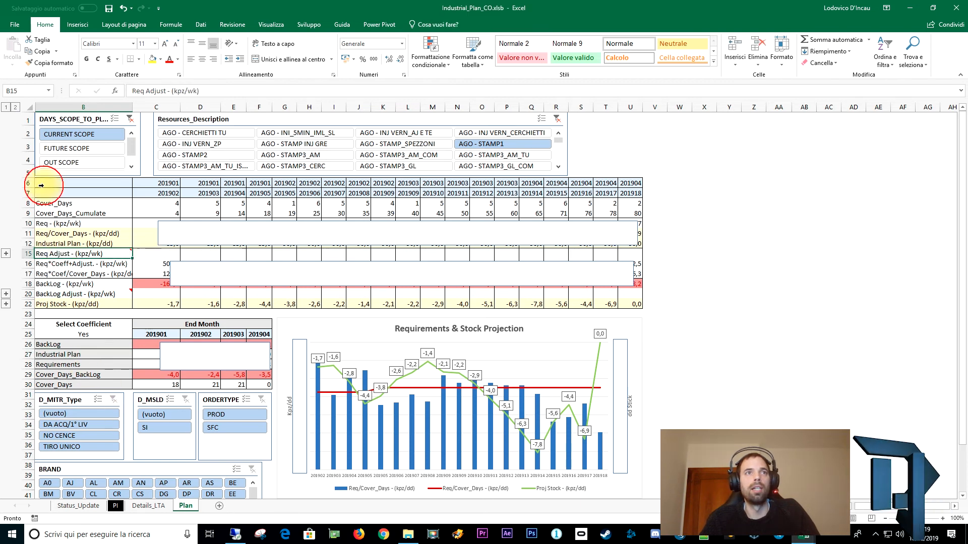
Unhide column A on the Plan sheet.
left_click(37, 108)
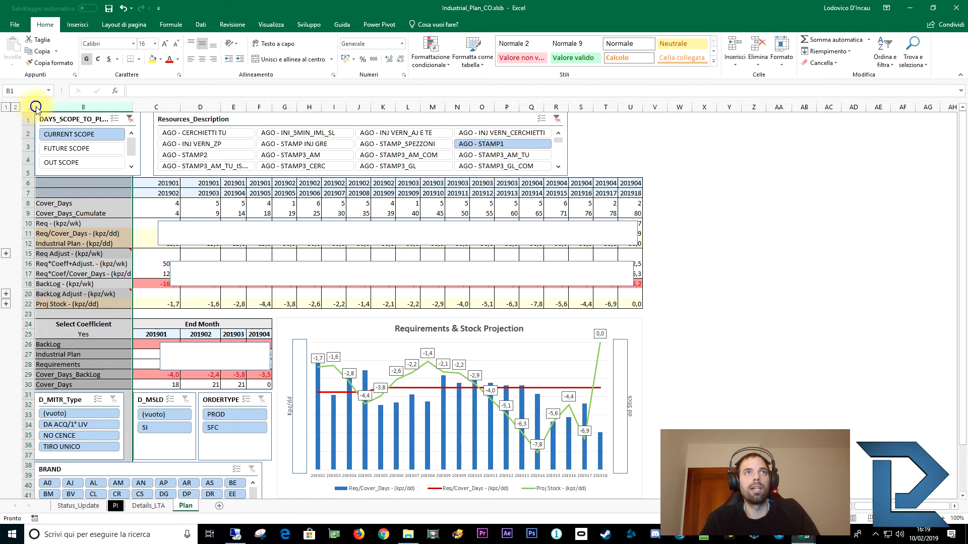
right_click(35, 108)
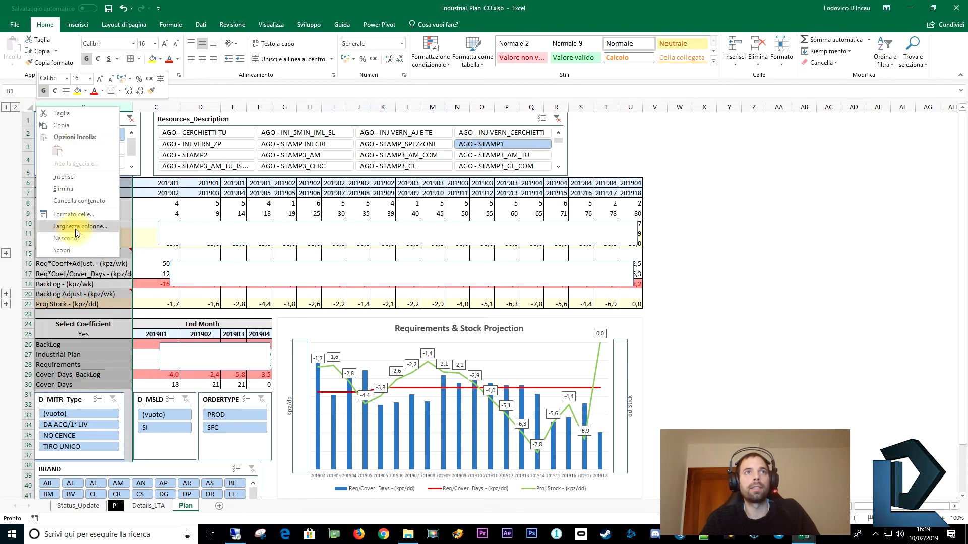
left_click(62, 250)
left_click(38, 369)
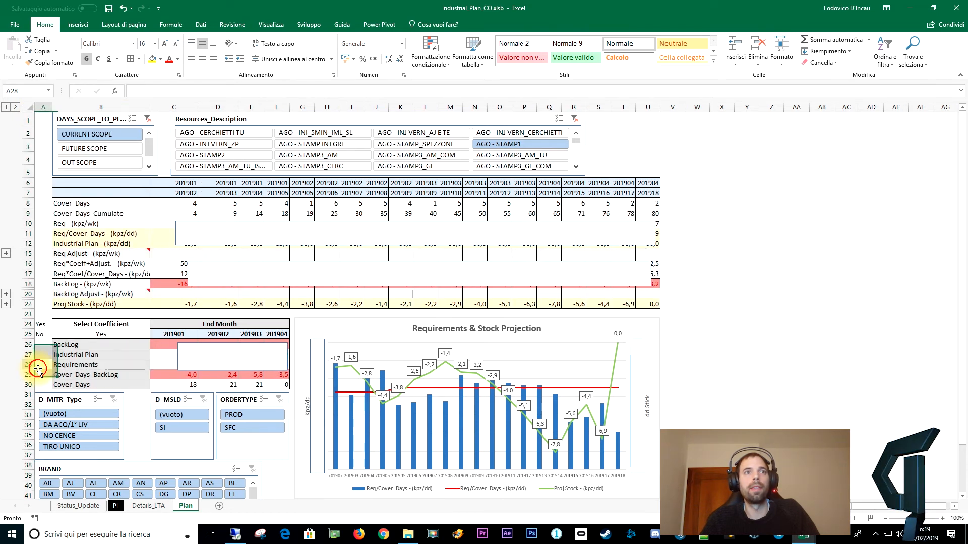
Compare the slicer and table layout of the Plan sheet with that of the Details_LTA sheet.
scroll(38, 371, "down", 3)
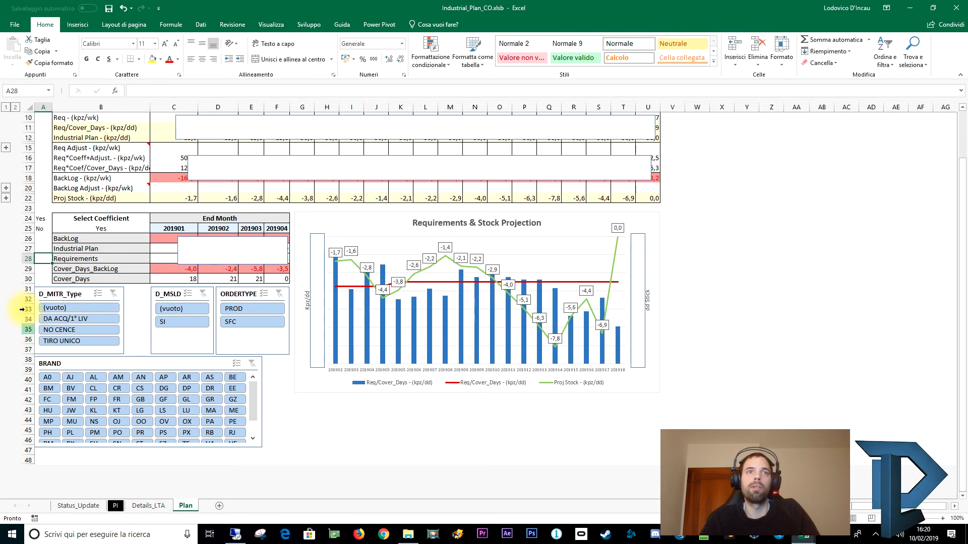
scroll(20, 303, "up", 3)
left_click(119, 264)
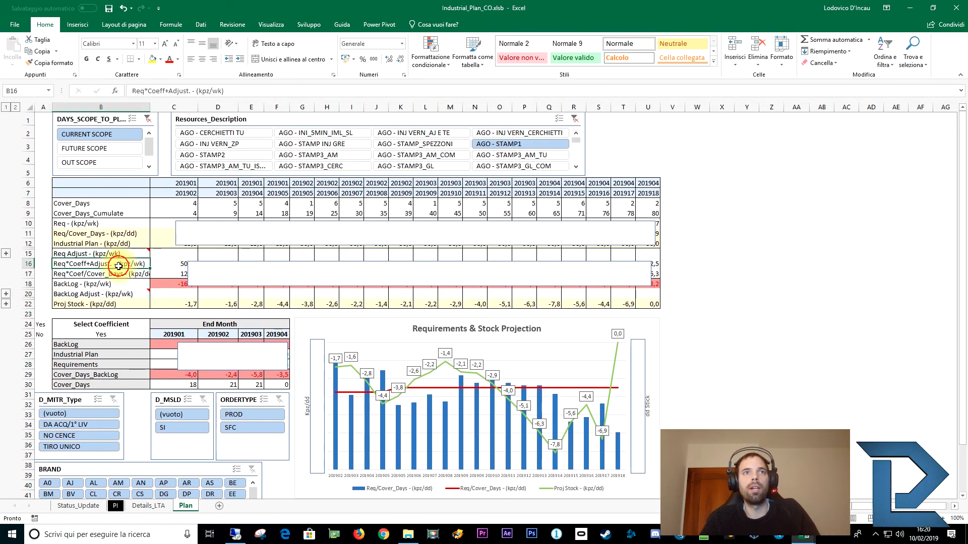
left_click(148, 505)
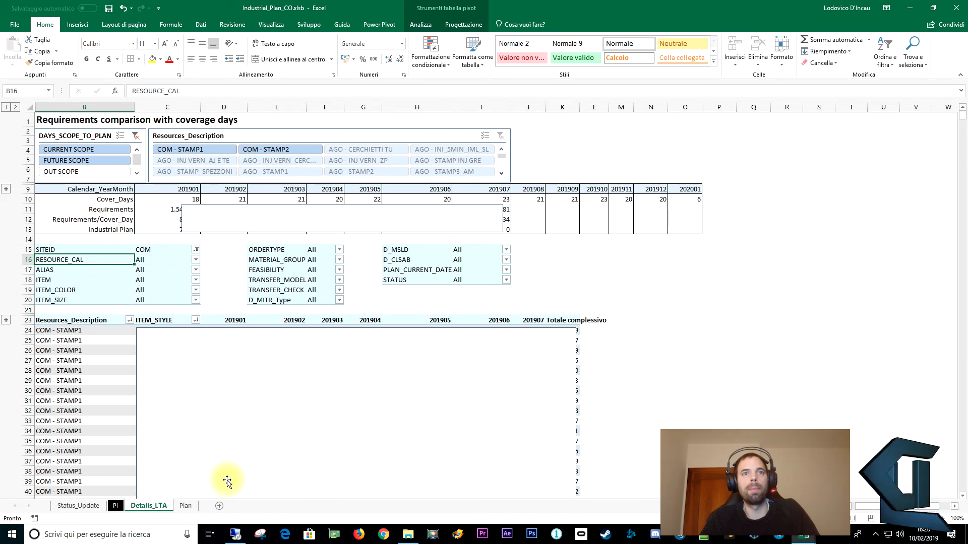
left_click(186, 506)
scroll(140, 321, "down", 1)
scroll(140, 320, "up", 1)
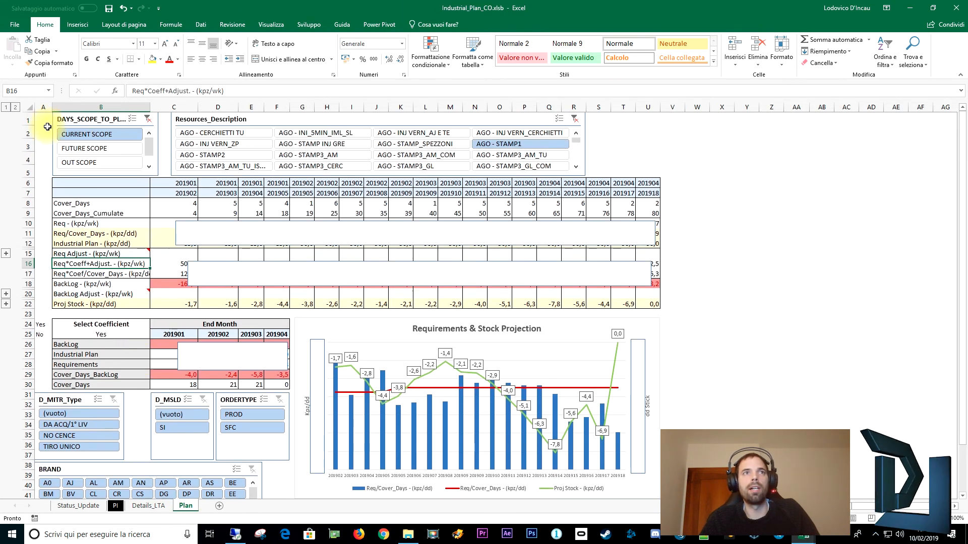
Hide column A on the Plan sheet.
right_click(43, 107)
left_click(74, 241)
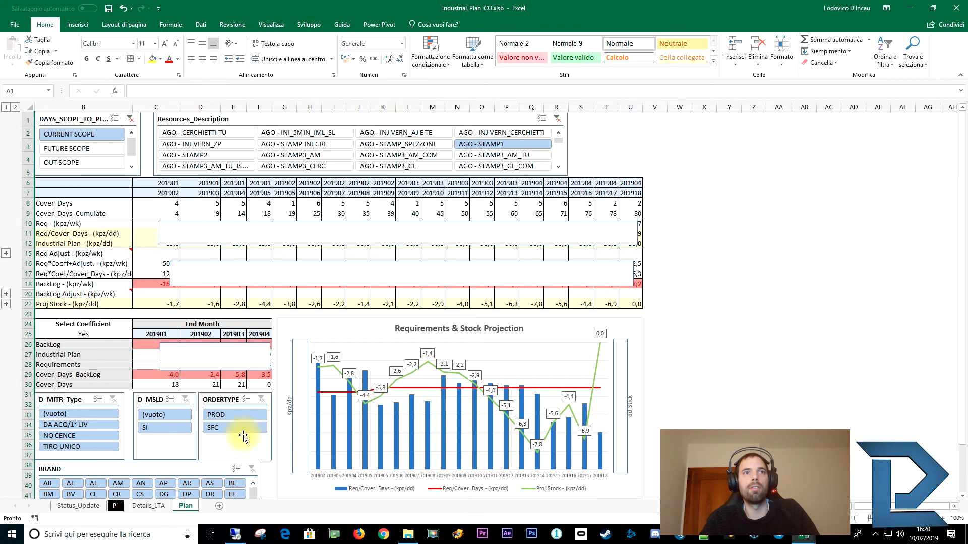
left_click(746, 334)
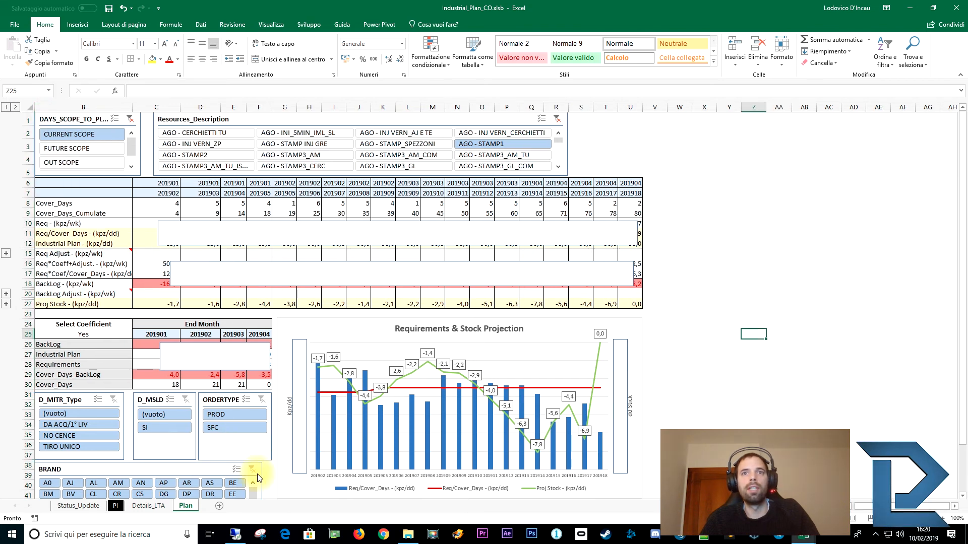
Filter the Plan sheet's report and chart by brand AS and switch the BRAND slicer to A0.
left_click(211, 484)
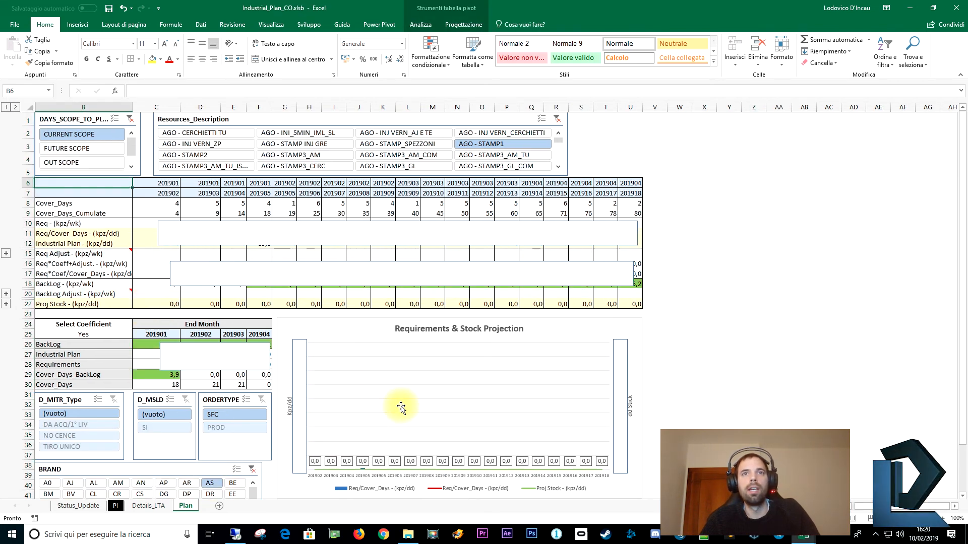
left_click(47, 483)
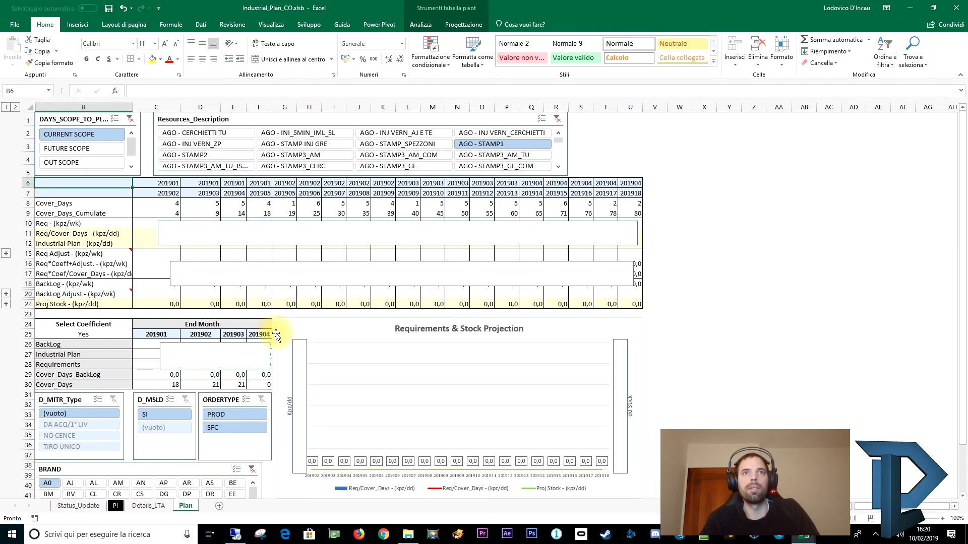
Return to the Details_LTA sheet, review its slicer and pivot tables, and unhide column A again.
left_click(148, 506)
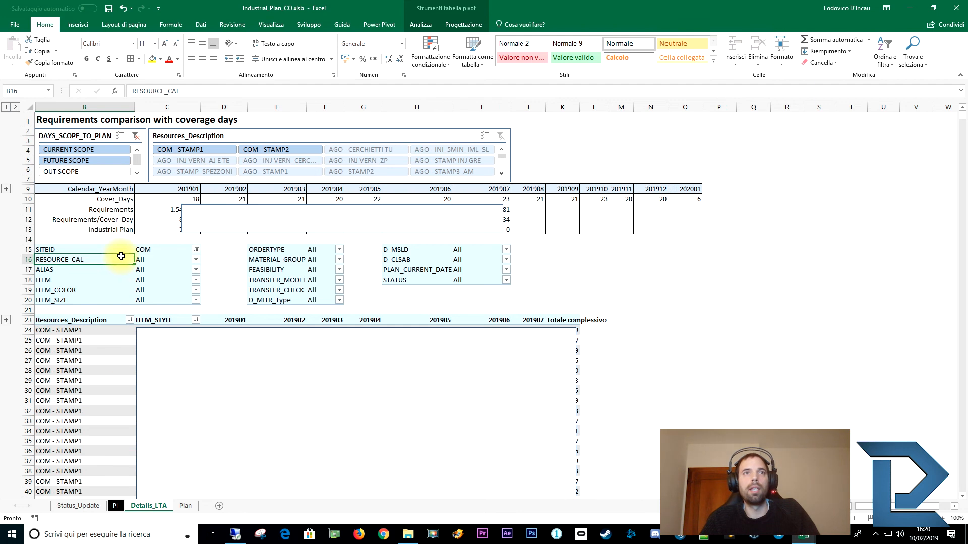
left_click(89, 135)
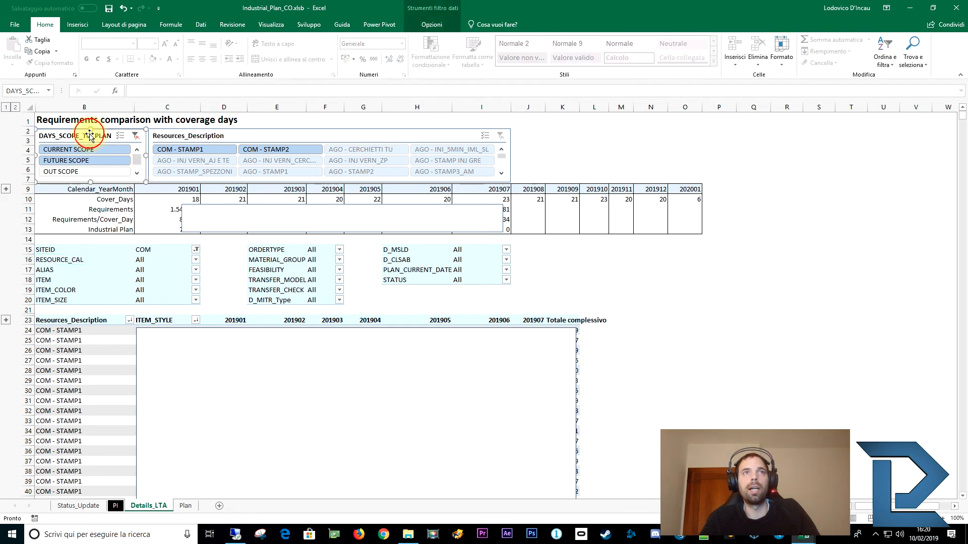
left_click(93, 283)
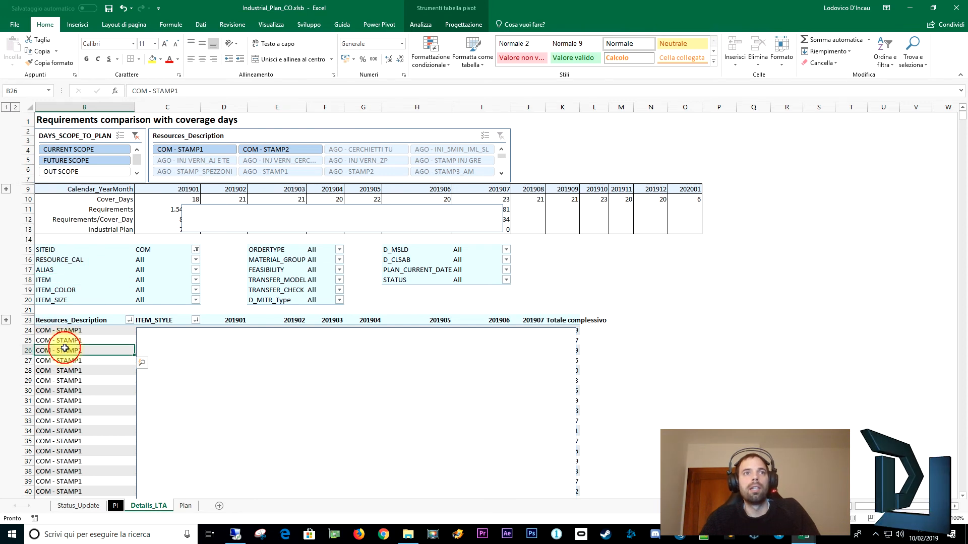
left_click(81, 270)
left_click(52, 107)
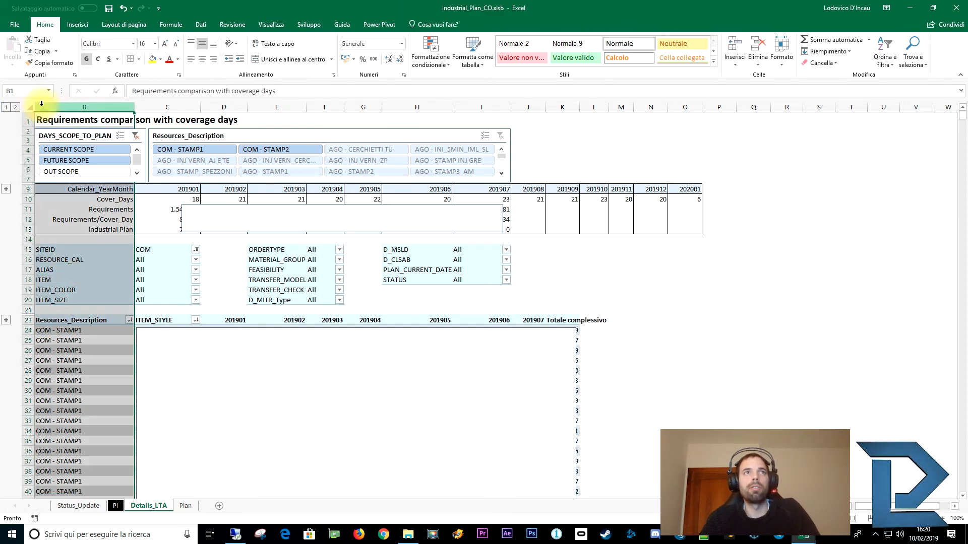
right_click(40, 107)
left_click(64, 250)
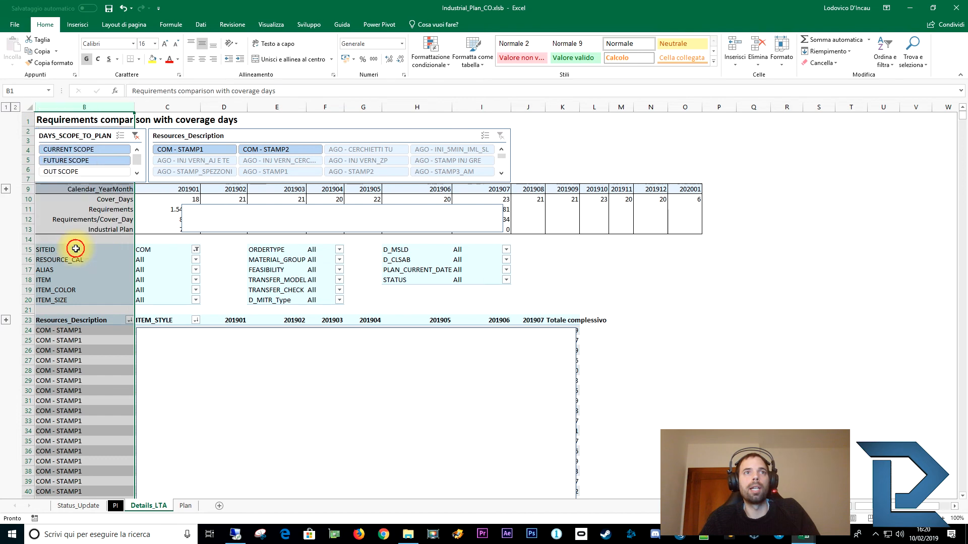
left_click(69, 471)
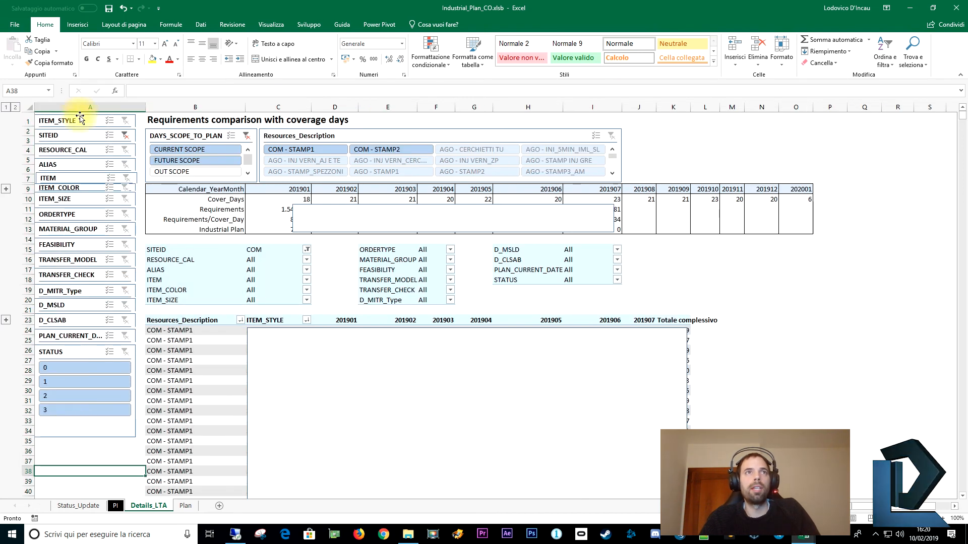
Open the STATUS slicer's size and property settings and show its options for moving and sizing with cells.
right_click(74, 354)
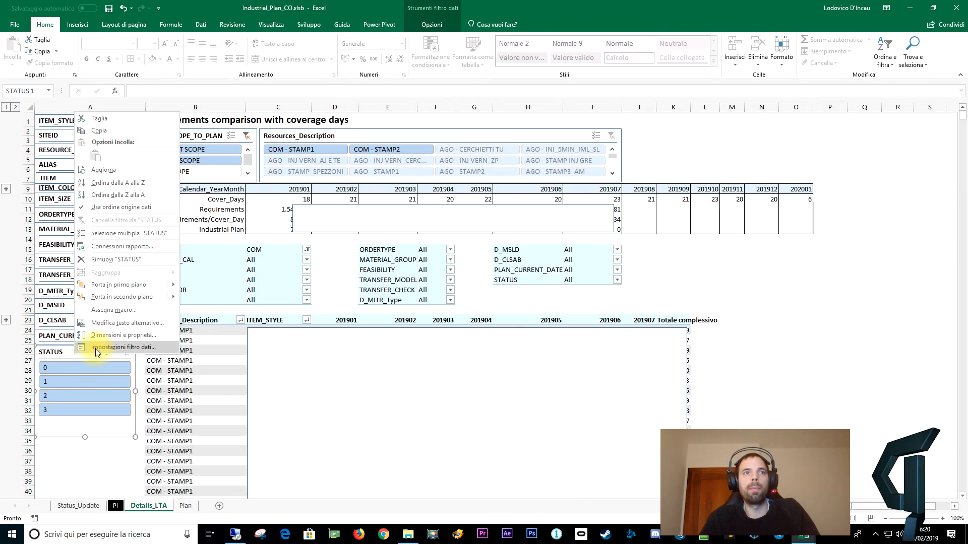
left_click(126, 335)
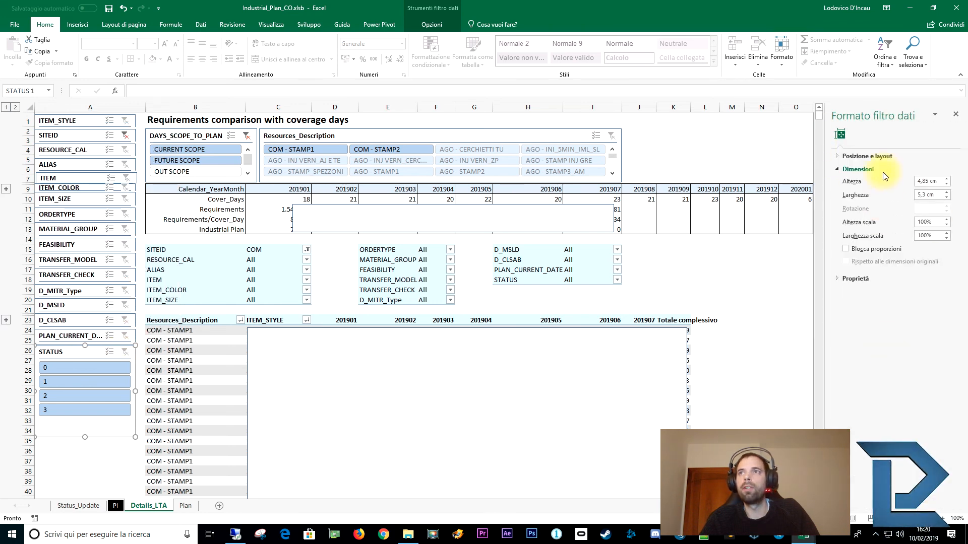
left_click(842, 278)
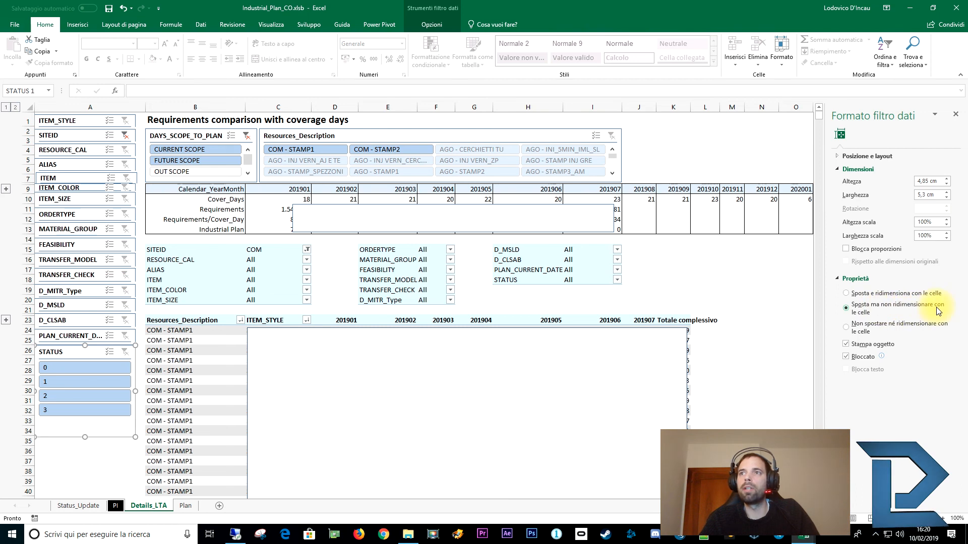
Hide column A on the Details_LTA sheet.
left_click(75, 107)
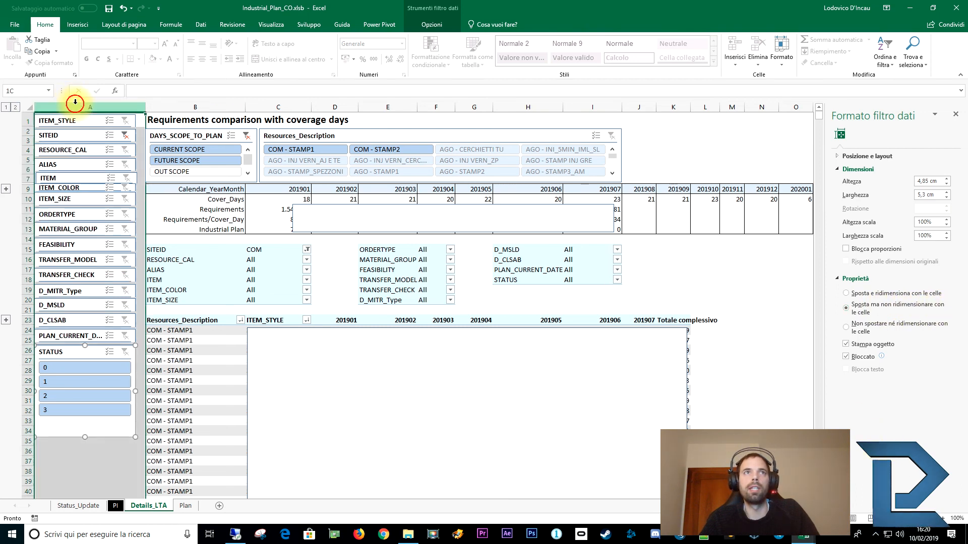
right_click(77, 106)
left_click(108, 235)
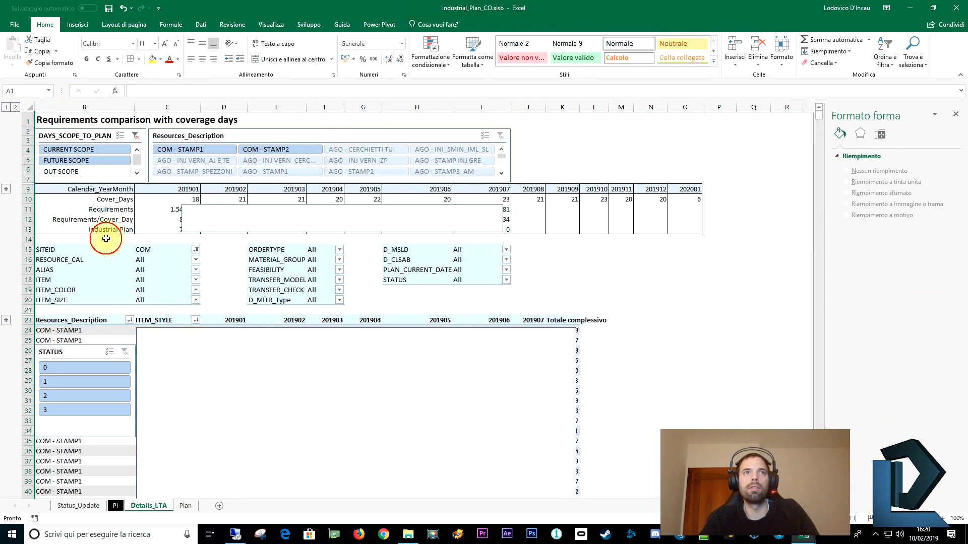
left_click(684, 339)
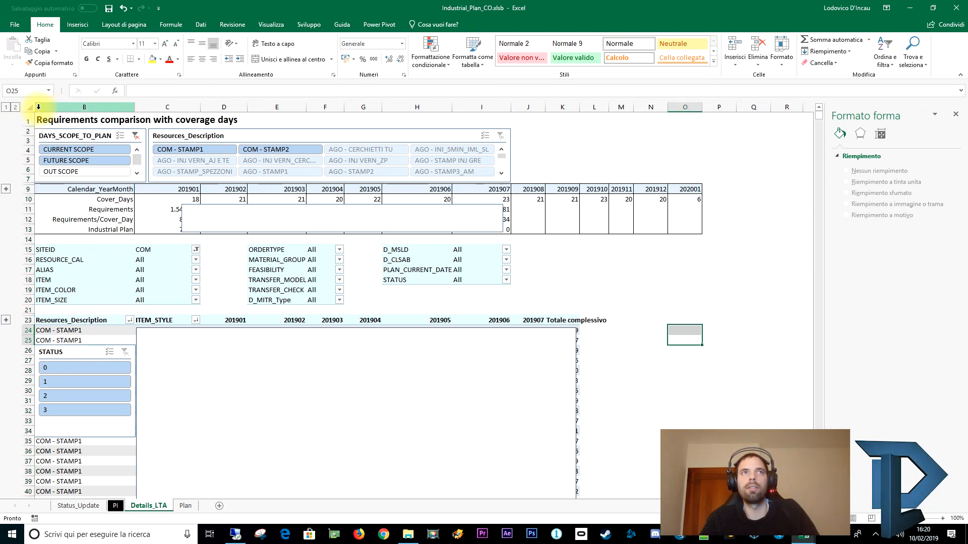
Set the STATUS slicer to neither move nor size with cells, turn off its Locked property, and check the rows further down.
right_click(81, 353)
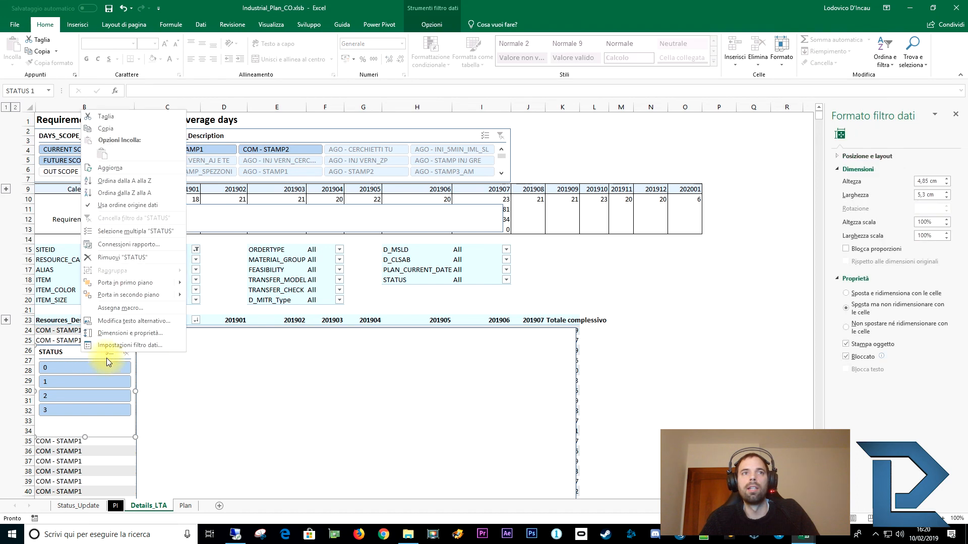
left_click(882, 413)
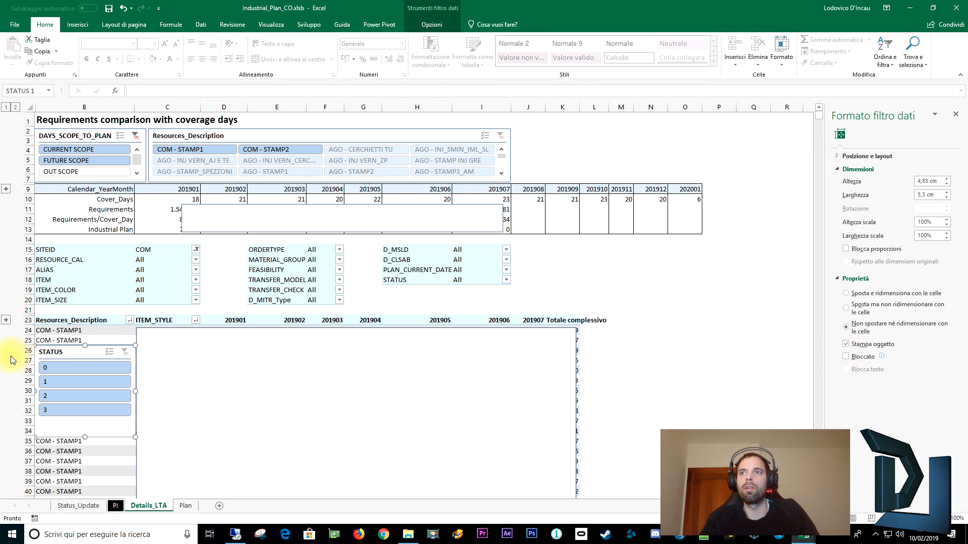
scroll(852, 360, "down", 13)
left_click(678, 309)
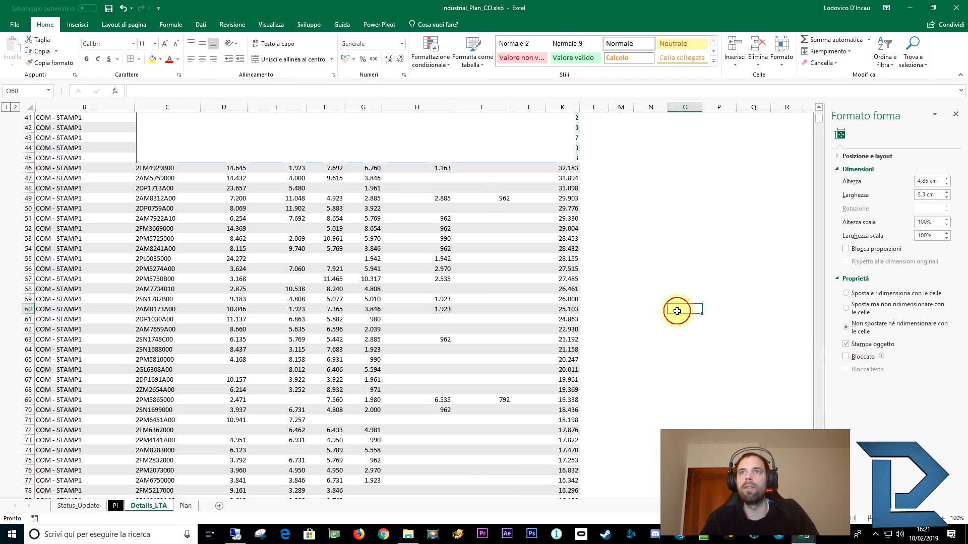
Turn the Locked property of the STATUS slicer back on and return to the start of the sheet.
scroll(603, 315, "up", 12)
left_click(70, 315)
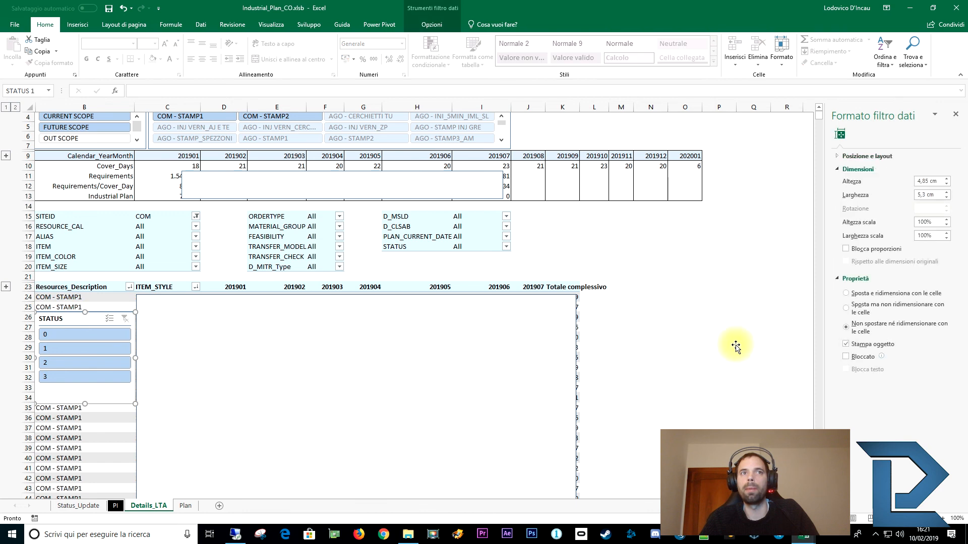
left_click(846, 357)
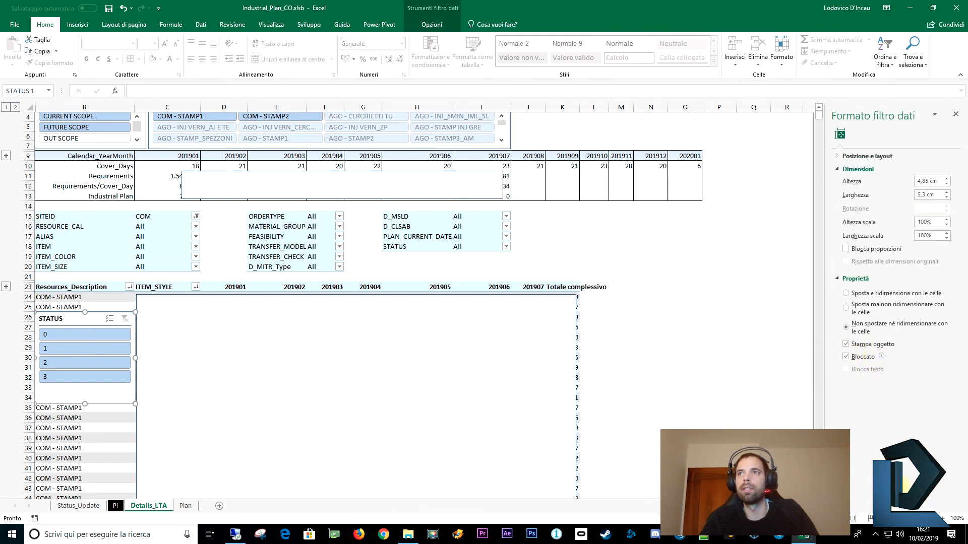
left_click(694, 318)
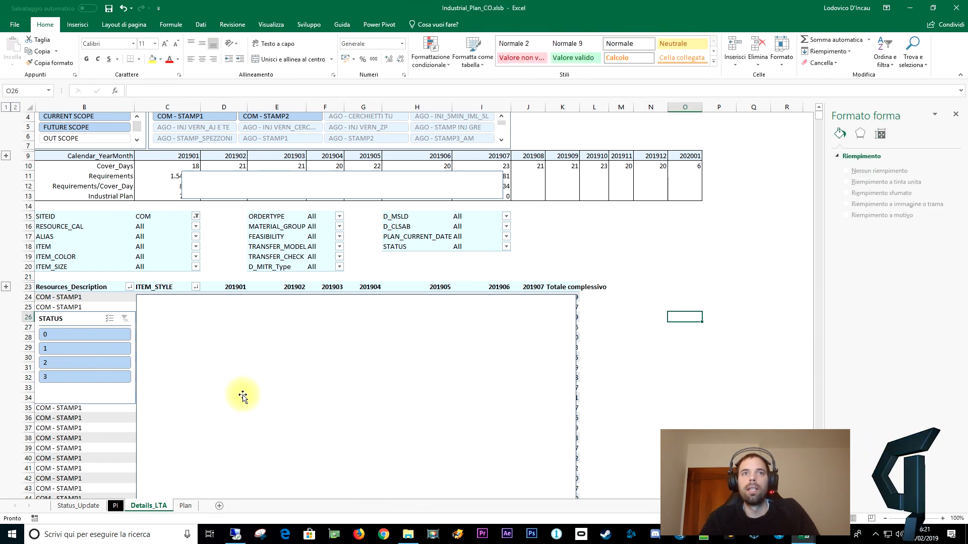
scroll(67, 250, "up", 1)
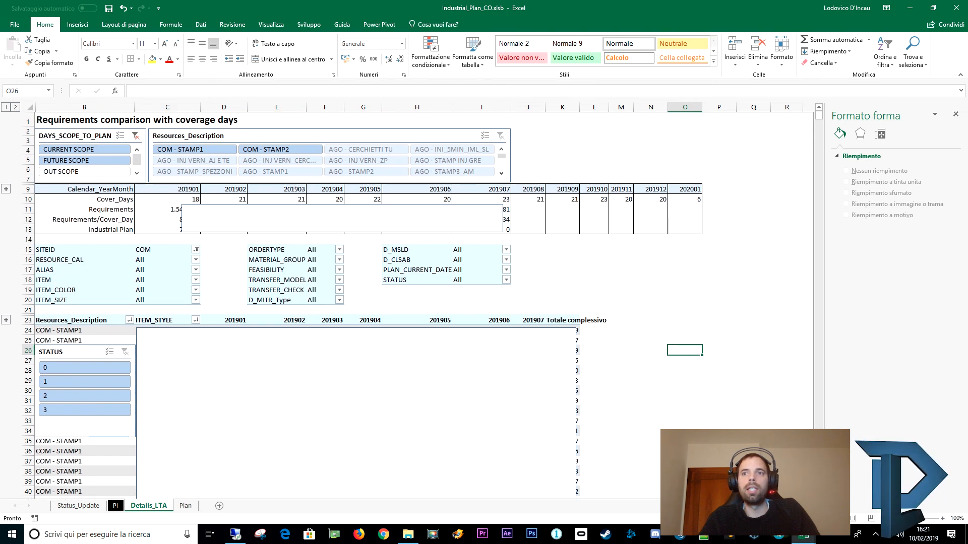
In the Corso.xlsb workbook, place the Città slicer just below the inhabitants pivot table and open the Corso PowerBI Liv Medio sheet.
mouse_move(808, 542)
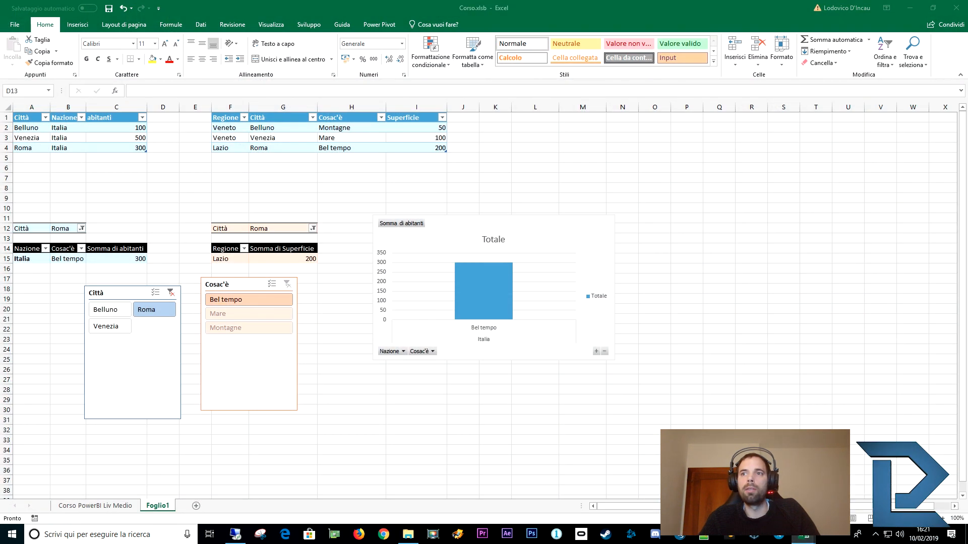
left_click(138, 280)
left_click_drag(132, 291, 96, 283)
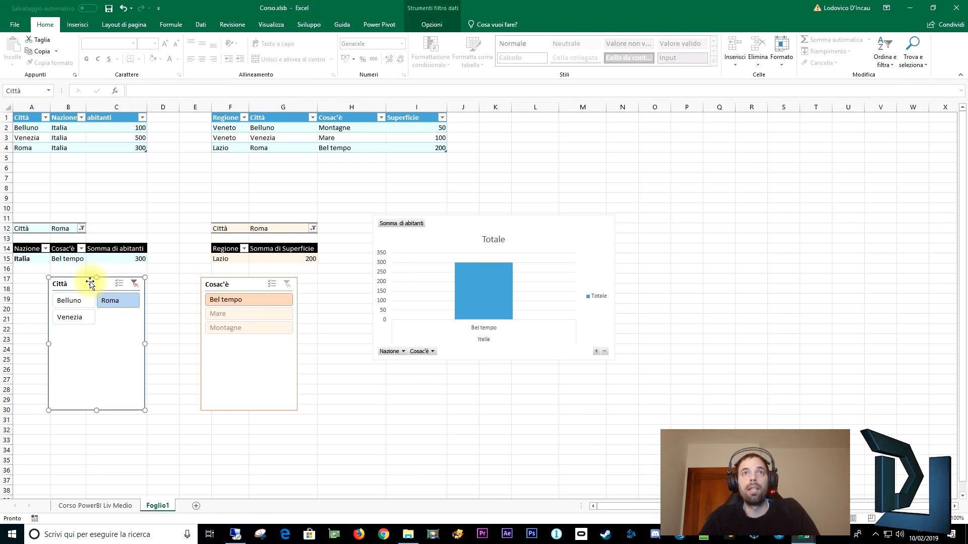
left_click(69, 208)
left_click(87, 509)
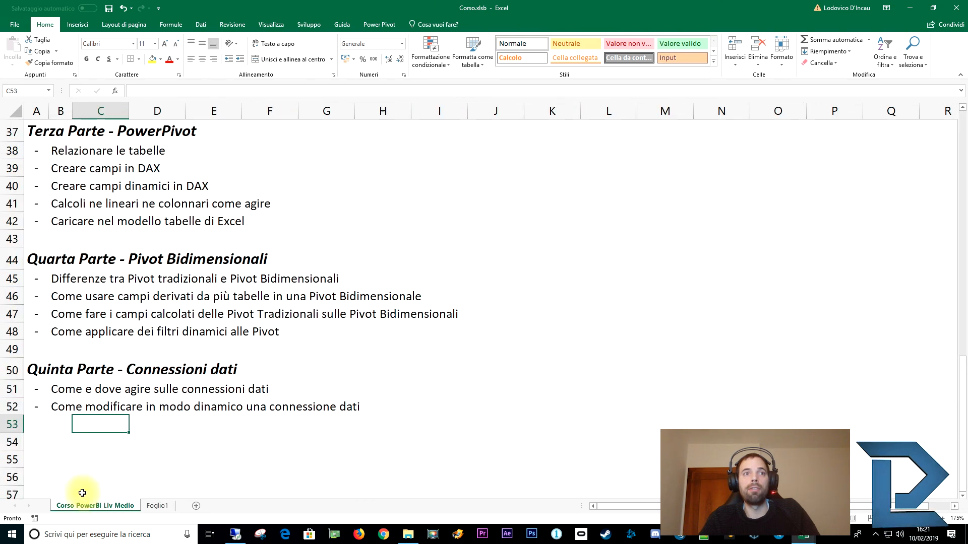